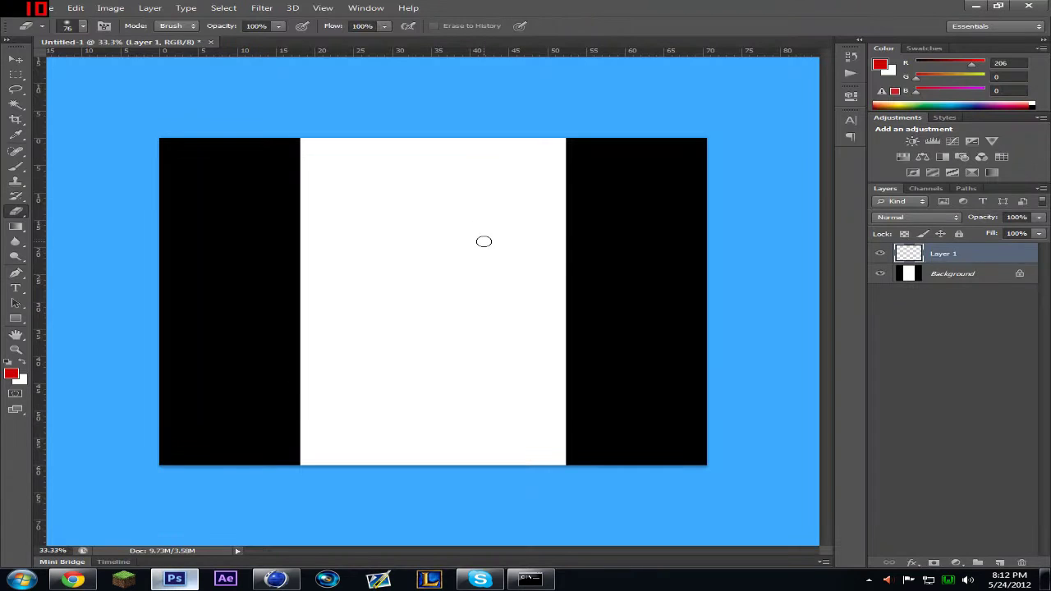
# Step: Convert the locked Background layer into a regular layer
pyautogui.doubleClick(941, 277)
pyautogui.press('Return')
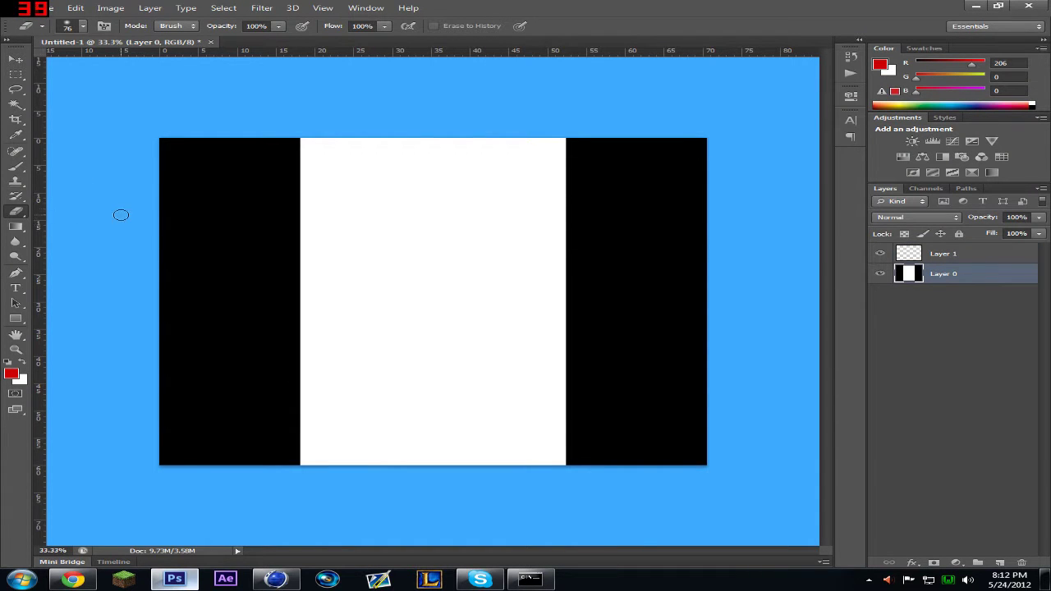
# Step: Erase the black bars on both sides of Layer 0 and move Layer 1 beneath it
pyautogui.click(92, 230)
pyautogui.click(216, 207)
pyautogui.click(681, 244)
pyautogui.moveTo(919, 256); pyautogui.dragTo(945, 283)
# Step: Try a red-to-white radial gradient on Layer 1
pyautogui.click(15, 227)
pyautogui.click(118, 28)
pyautogui.click(220, 224)
pyautogui.moveTo(428, 155); pyautogui.dragTo(448, 335)
pyautogui.hotkey('ctrl', 'z')
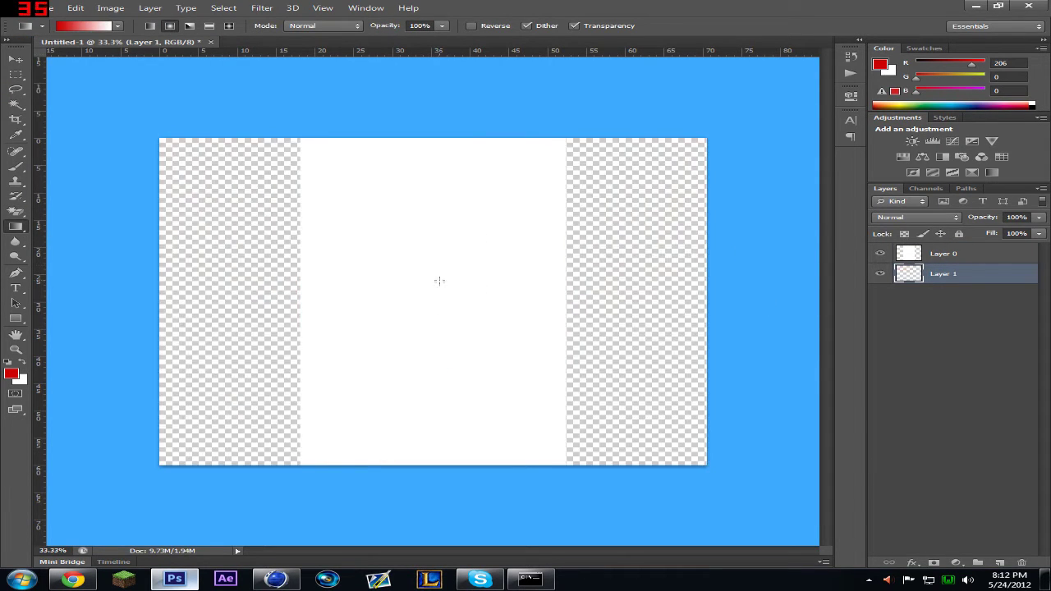
# Step: Change the gradient's end color stop to black and draw a red-to-black radial gradient from the center of Layer 1
pyautogui.click(90, 27)
pyautogui.click(751, 446)
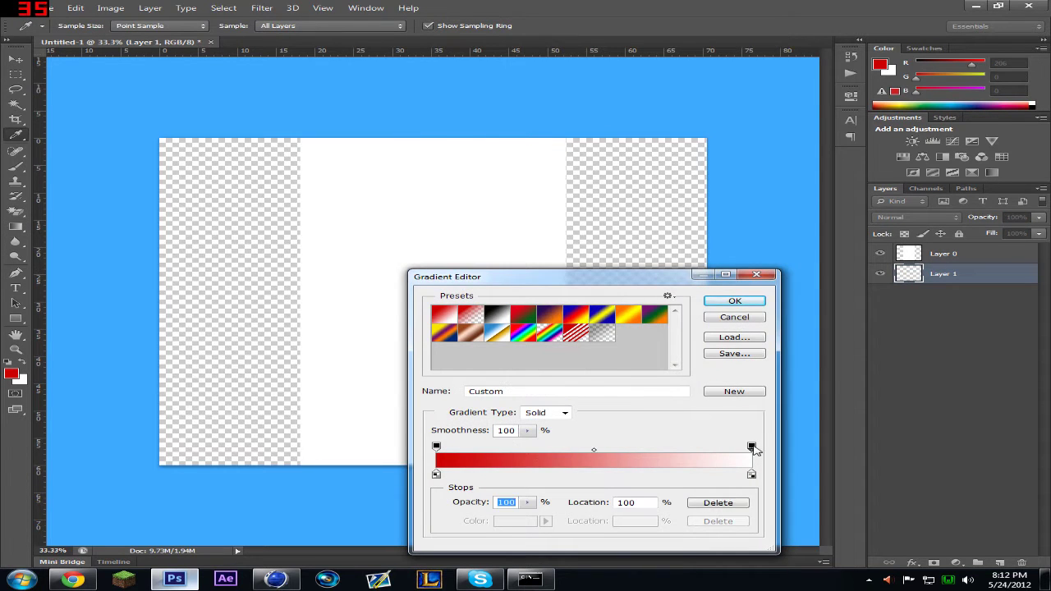
pyautogui.doubleClick(751, 474)
pyautogui.click(575, 348)
pyautogui.click(902, 196)
pyautogui.click(734, 297)
pyautogui.moveTo(432, 292)
pyautogui.mouseDown()
pyautogui.moveTo(672, 279)
pyautogui.moveTo(695, 289)
pyautogui.mouseUp()
pyautogui.hotkey('ctrl', 'z')
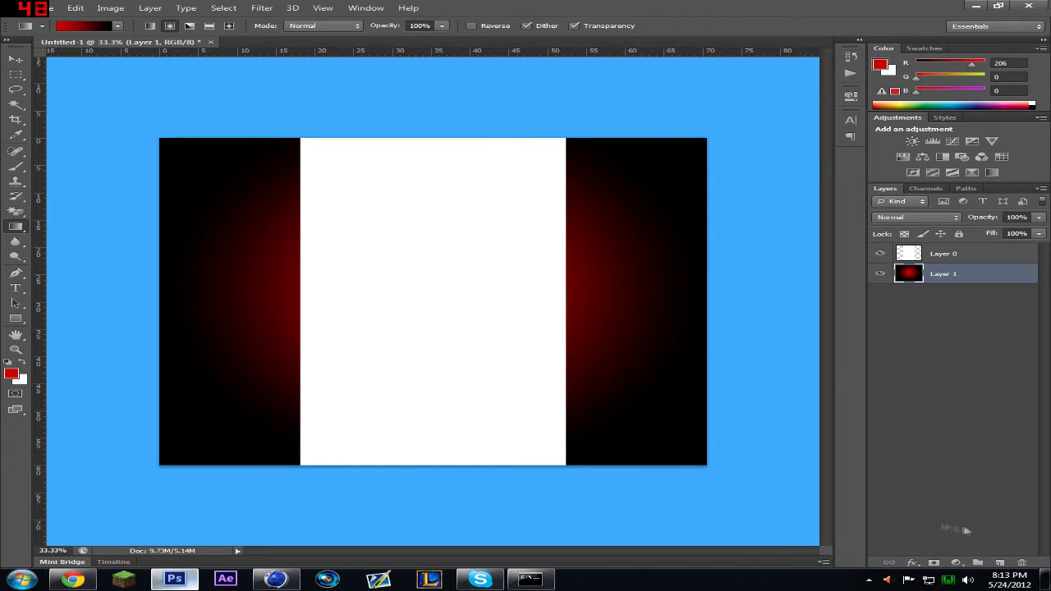
# Step: Add a new layer above Layer 1 and set both the foreground and background colors to black
pyautogui.click(1002, 561)
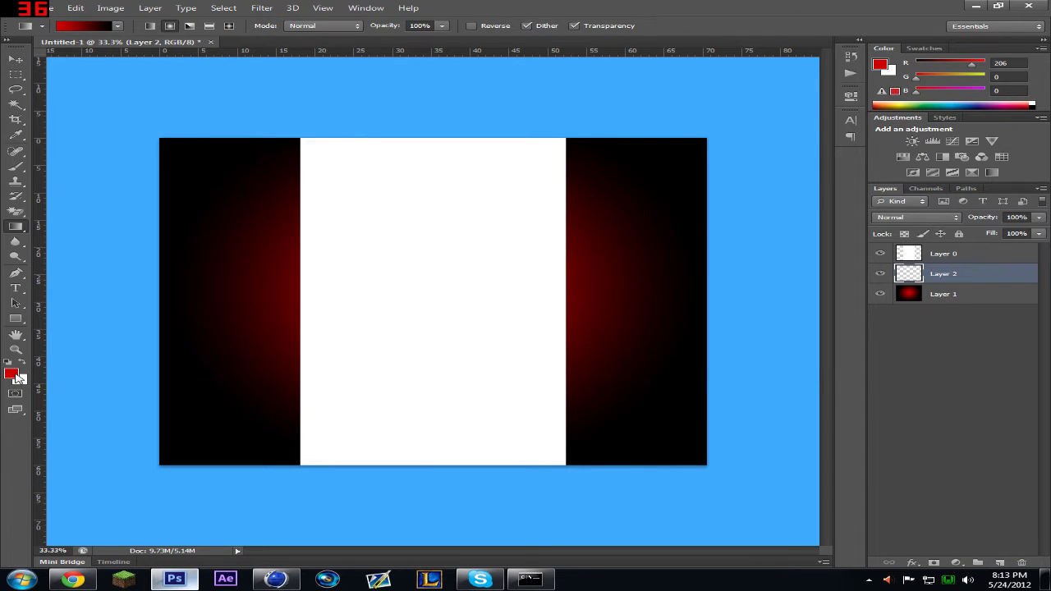
pyautogui.click(12, 374)
pyautogui.click(483, 348)
pyautogui.click(890, 194)
pyautogui.click(22, 379)
pyautogui.click(485, 348)
pyautogui.click(874, 194)
pyautogui.click(193, 8)
pyautogui.moveTo(261, 8)
pyautogui.moveTo(298, 170)
pyautogui.click(491, 171)
pyautogui.press('Delete')
pyautogui.click(526, 577)
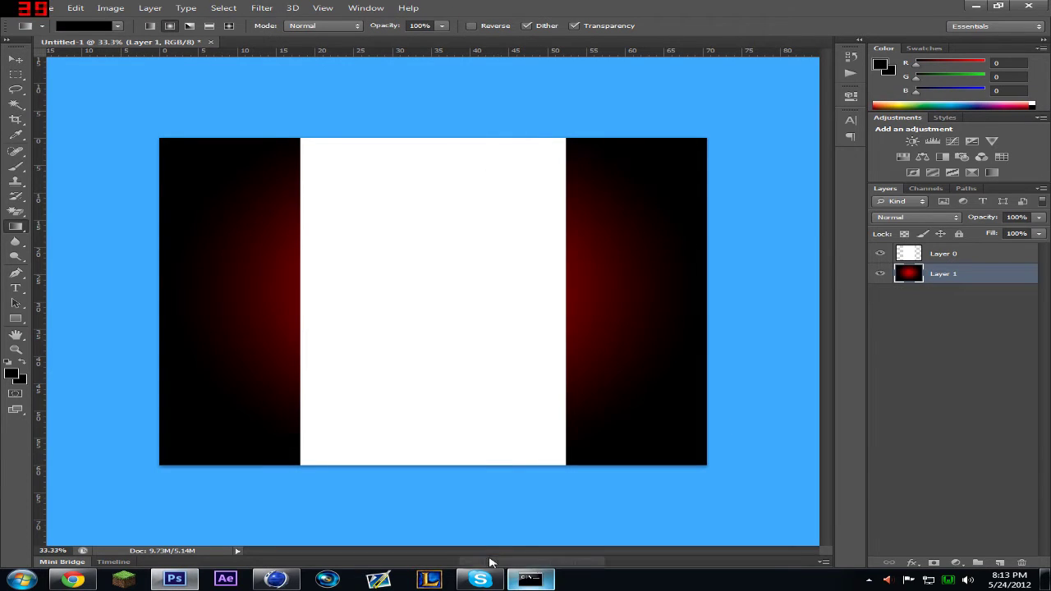
pyautogui.hotkey('ctrl', 'shift', 'z')
# Step: Fill Layer 2 with black using the Paint Bucket and set its blend mode to Screen
pyautogui.rightClick(15, 226)
pyautogui.click(74, 236)
pyautogui.click(600, 292)
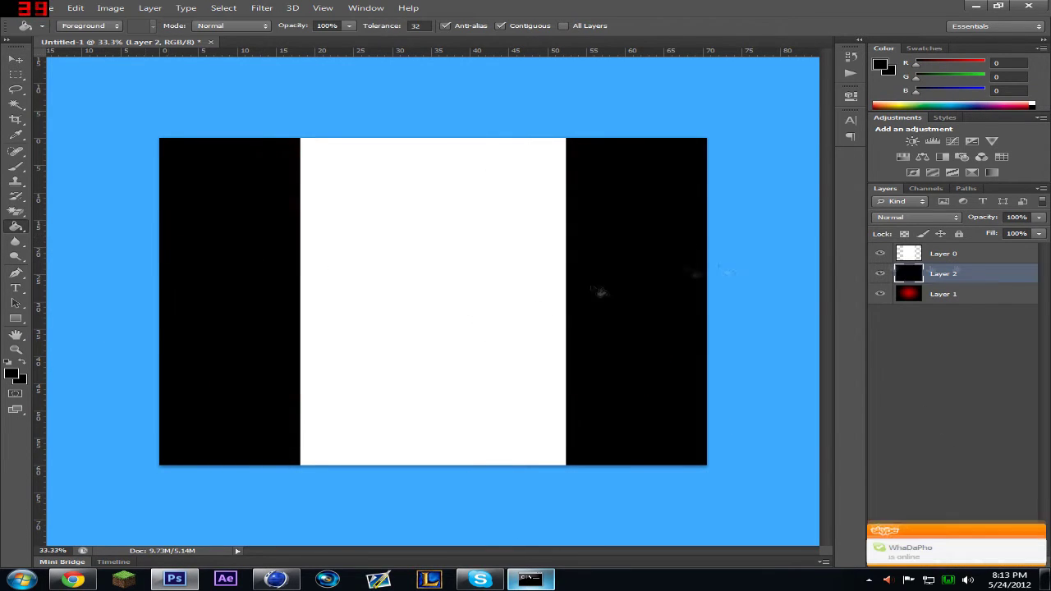
pyautogui.click(915, 217)
pyautogui.click(911, 317)
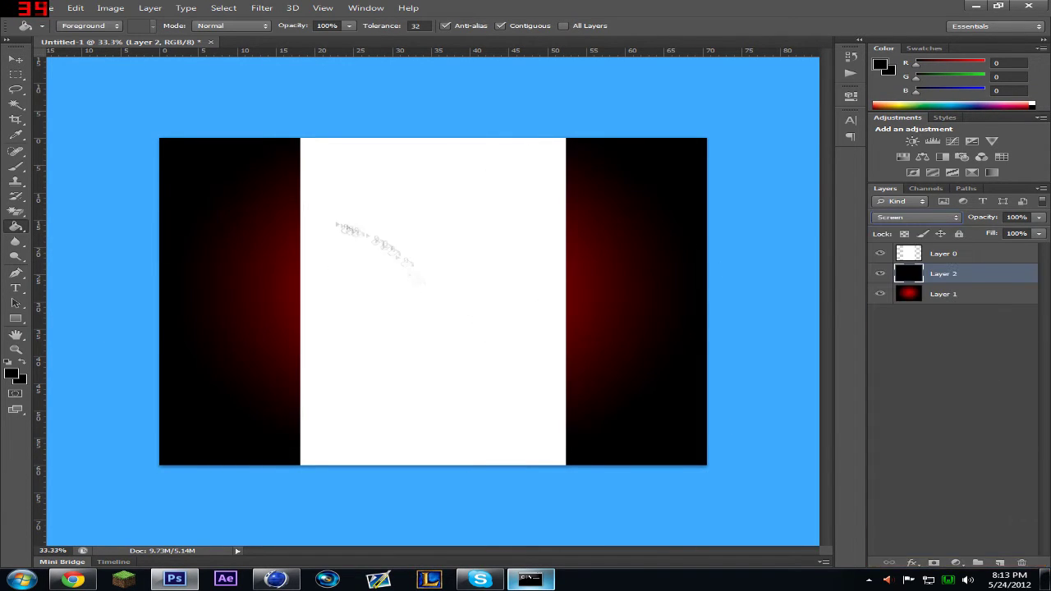
# Step: Give Layer 2 a Bevel & Emboss style and a Pattern Overlay with the thin horizontal line pattern
pyautogui.rightClick(1006, 273)
pyautogui.click(854, 275)
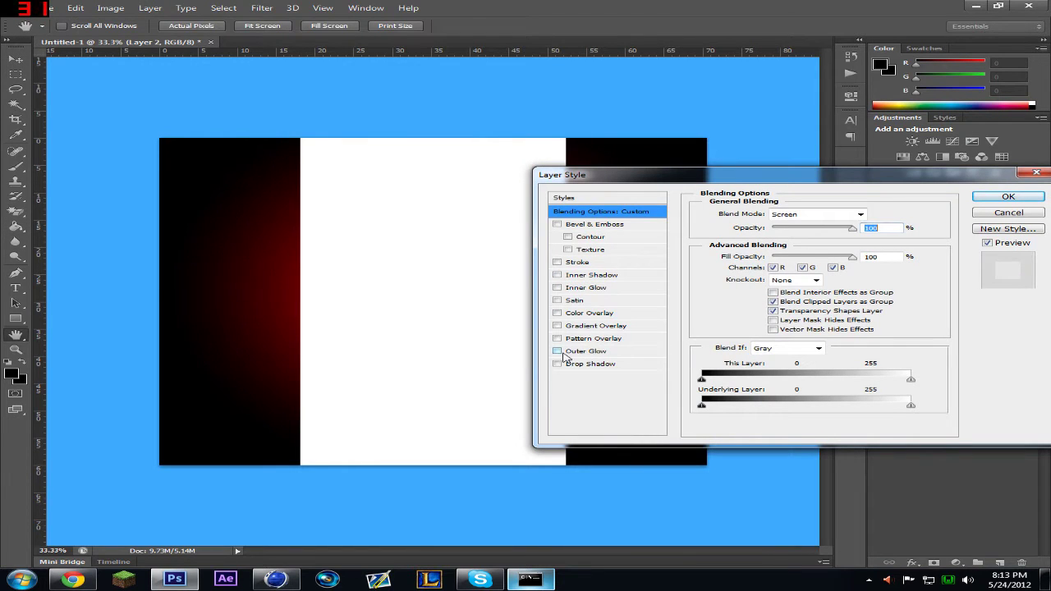
pyautogui.click(571, 249)
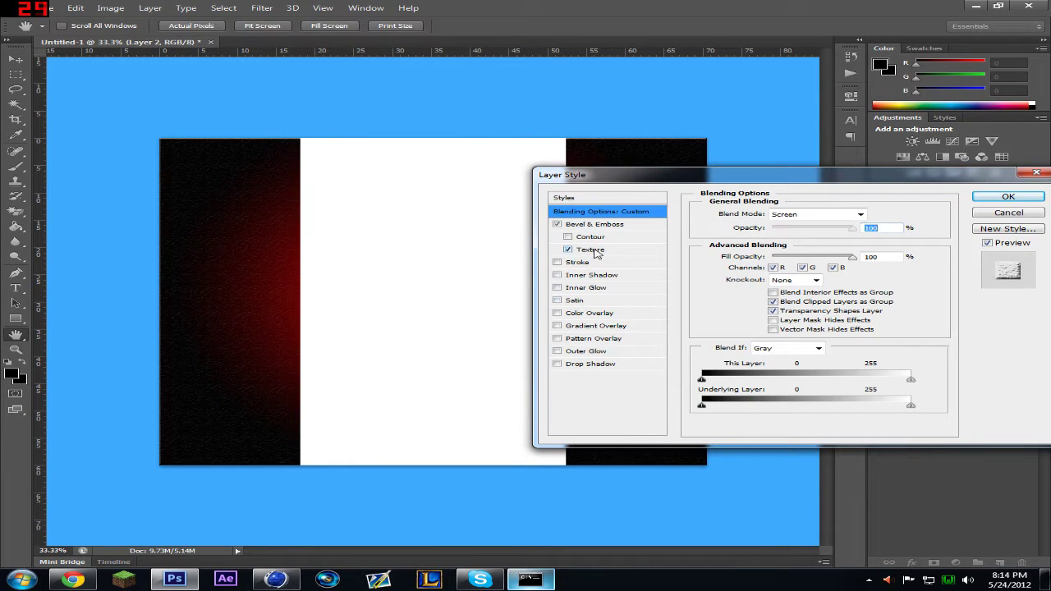
pyautogui.click(575, 338)
pyautogui.click(778, 261)
pyautogui.click(706, 293)
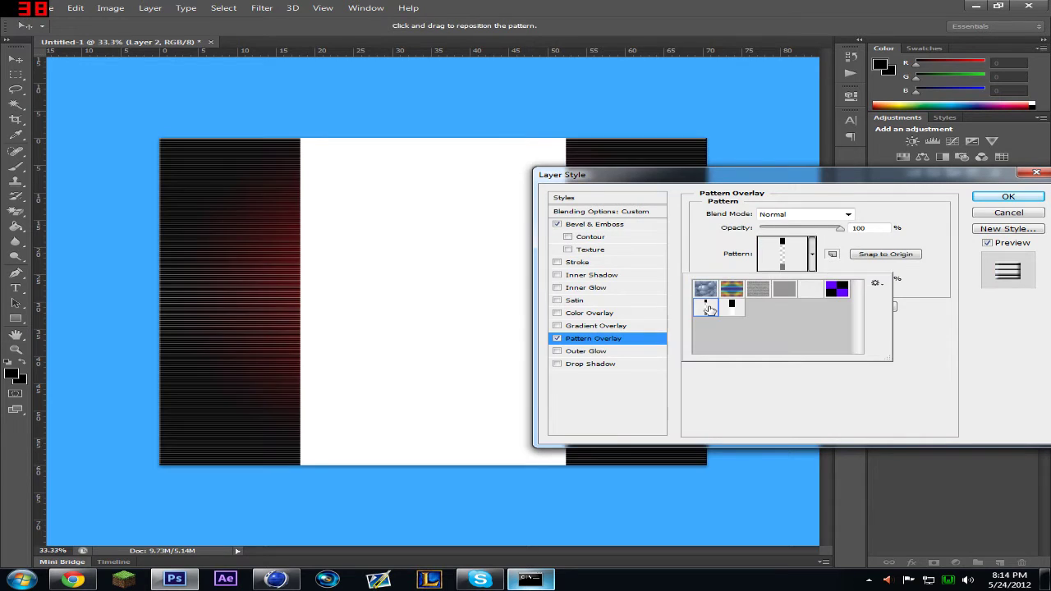
pyautogui.click(978, 200)
pyautogui.moveTo(946, 280)
pyautogui.mouseDown()
pyautogui.moveTo(936, 341)
pyautogui.moveTo(948, 264)
pyautogui.mouseUp()
pyautogui.click(944, 327)
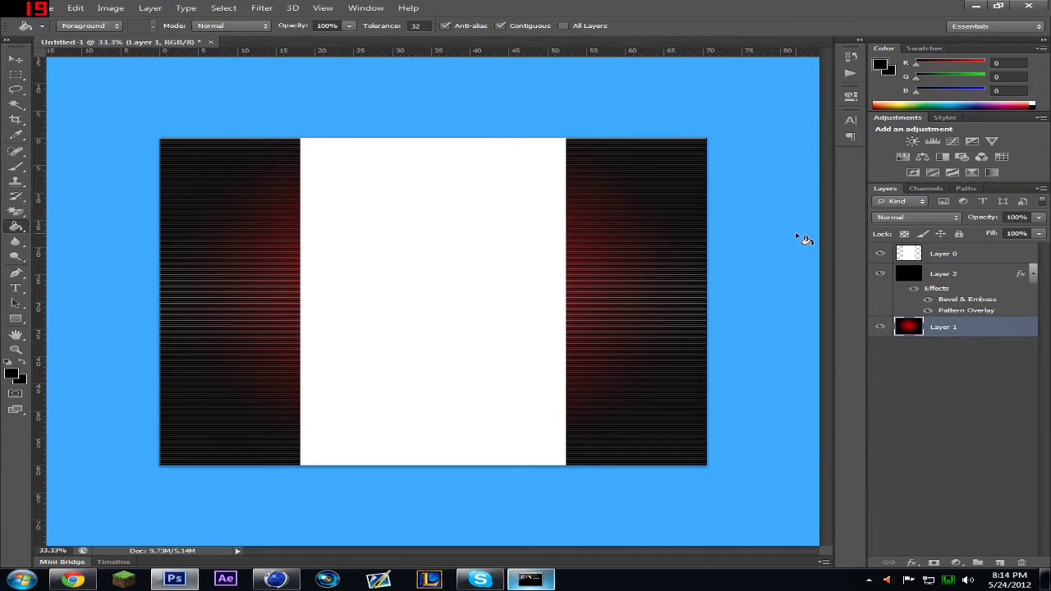
# Step: Undo the Layer 2 edits and the radial gradient, and fill Layer 1 with black
pyautogui.hotkey('ctrl', 'alt', 'z')
pyautogui.hotkey('ctrl', 'alt', 'z')
pyautogui.hotkey('ctrl', 'alt', 'z')
pyautogui.hotkey('ctrl', 'alt', 'z')
pyautogui.hotkey('ctrl', 'alt', 'z')
pyautogui.hotkey('ctrl', 'alt', 'z')
pyautogui.hotkey('ctrl', 'alt', 'z')
pyautogui.hotkey('ctrl', 'alt', 'z')
pyautogui.click(197, 262)
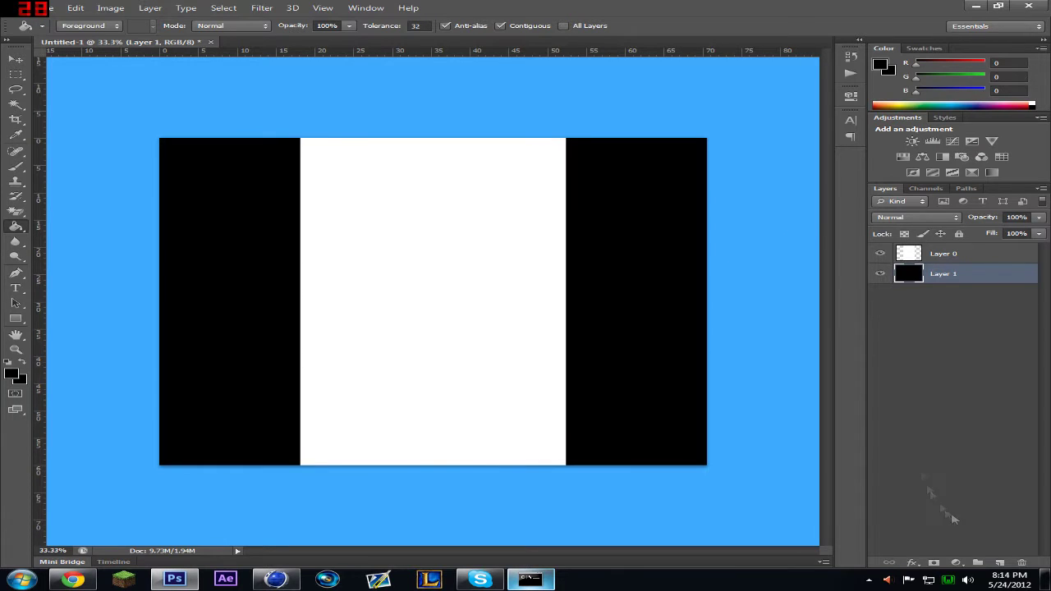
# Step: Add a new empty layer above the black Layer 1
pyautogui.hotkey('ctrl', 'shift', 'z')
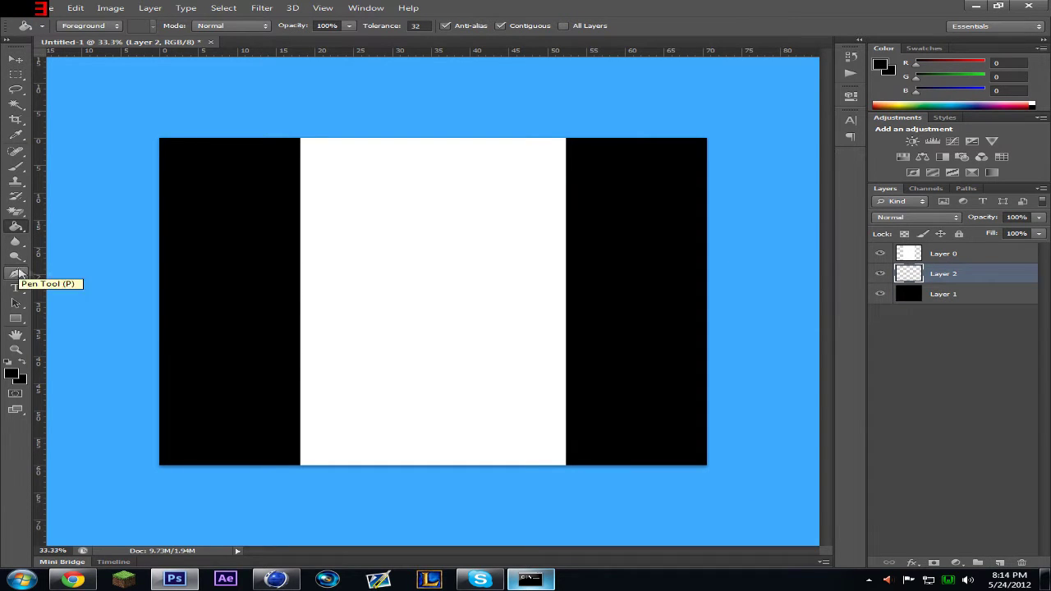
pyautogui.hotkey('ctrl', 'alt', 'z')
pyautogui.hotkey('ctrl', 'shift', 'z')
pyautogui.click(851, 57)
pyautogui.scroll(-5, 734, 82)
pyautogui.click(851, 58)
# Step: Set the foreground color to pure red (255, 0, 0) and draw a red-to-black radial gradient from the center of Layer 2
pyautogui.rightClick(16, 226)
pyautogui.click(82, 223)
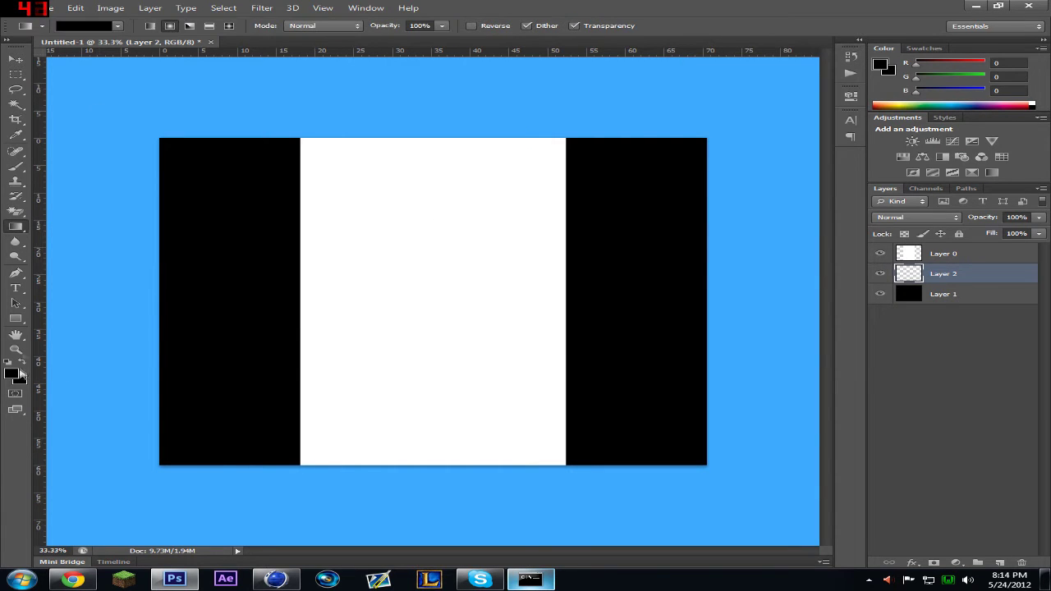
pyautogui.click(14, 374)
pyautogui.click(660, 216)
pyautogui.press('Return')
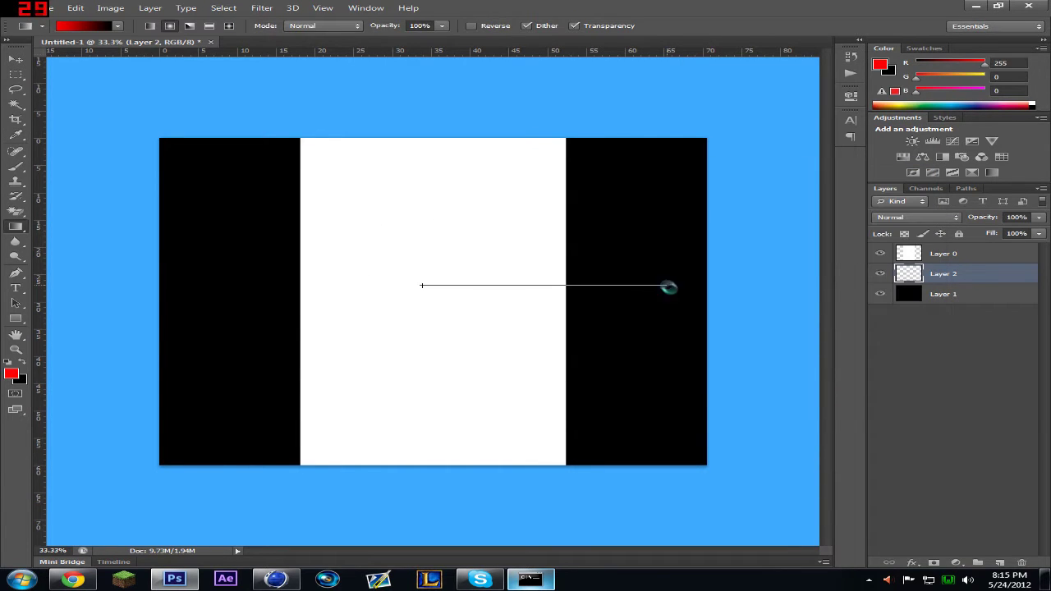
pyautogui.moveTo(667, 285); pyautogui.dragTo(666, 284)
# Step: Set the blend mode of Layer 1 to Screen
pyautogui.click(944, 294)
pyautogui.click(915, 217)
pyautogui.click(903, 321)
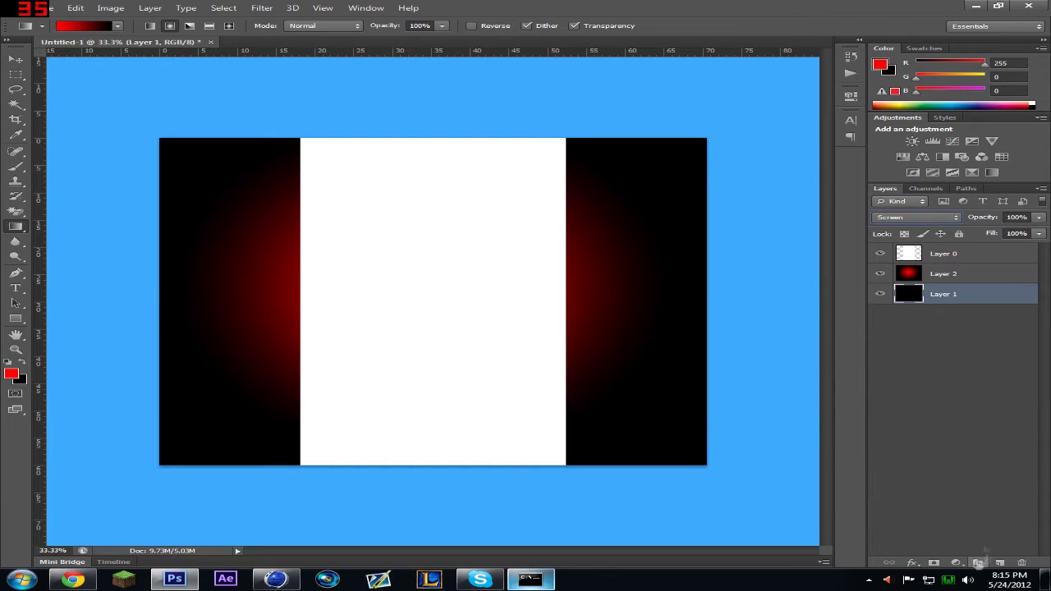
# Step: Apply a Pattern Overlay with the thin horizontal line pattern to Layer 1 and move it above Layer 2
pyautogui.rightClick(941, 294)
pyautogui.click(736, 143)
pyautogui.click(593, 338)
pyautogui.click(811, 253)
pyautogui.click(707, 307)
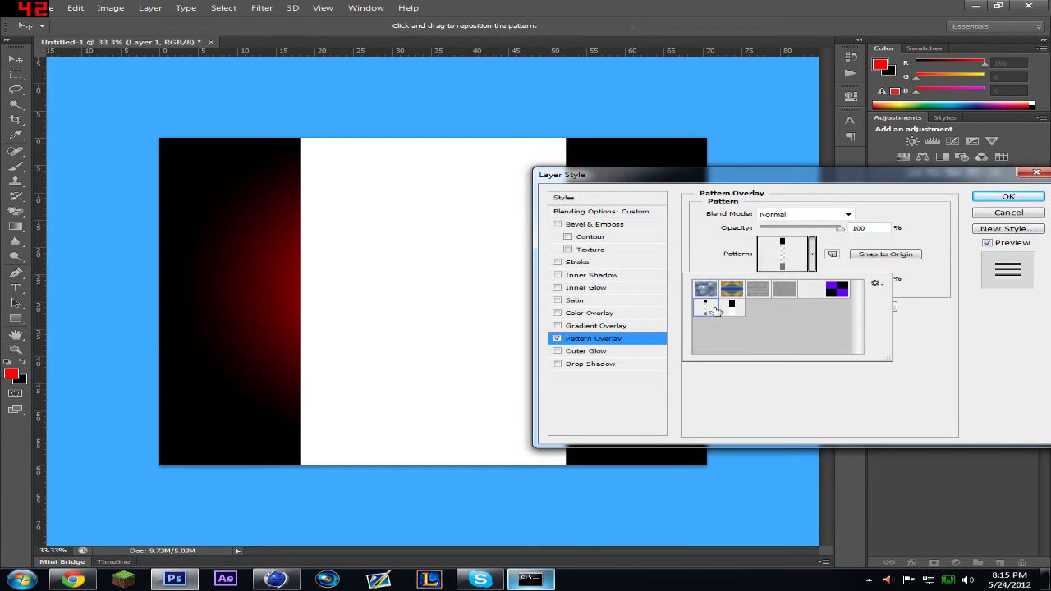
pyautogui.click(986, 201)
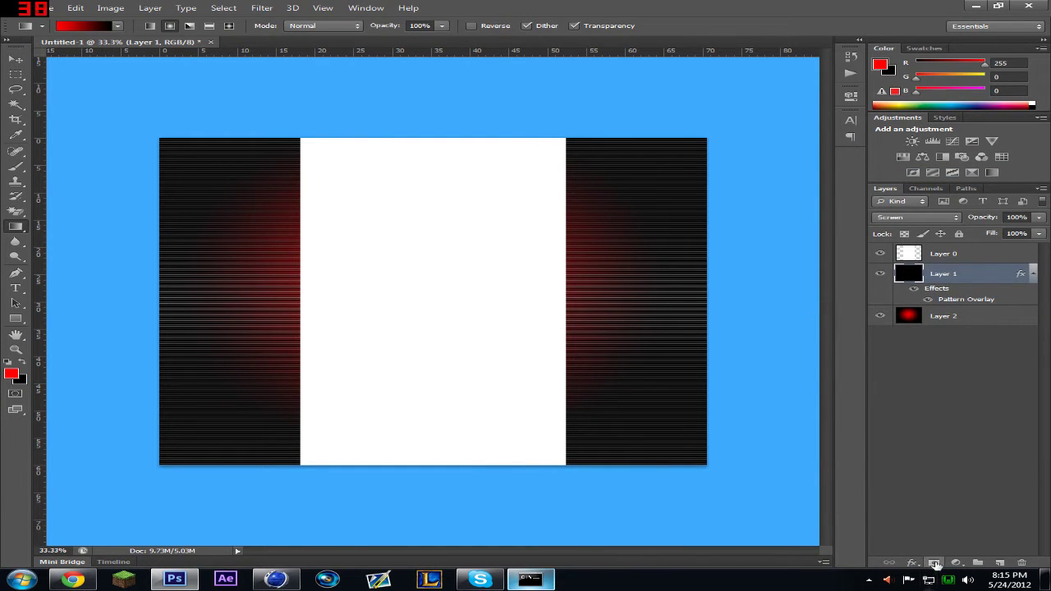
# Step: Add a layer mask to Layer 1 and fade out the lower scan lines with a vertical black-and-white linear gradient
pyautogui.click(934, 563)
pyautogui.click(86, 25)
pyautogui.click(741, 302)
pyautogui.moveTo(441, 284); pyautogui.dragTo(441, 450)
pyautogui.moveTo(450, 185); pyautogui.dragTo(450, 446)
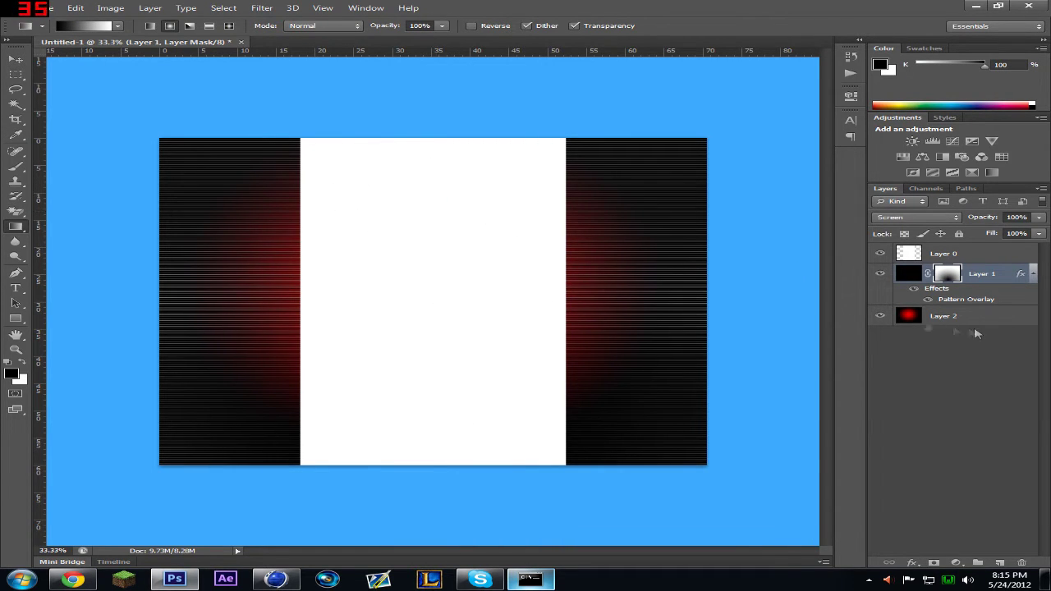
pyautogui.hotkey('ctrl', 'z')
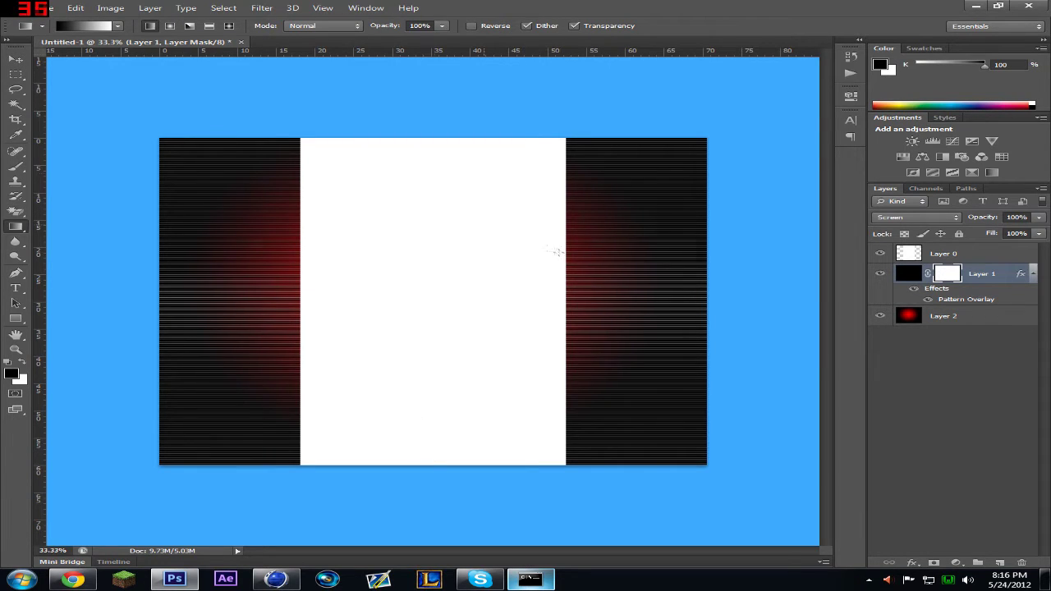
pyautogui.hotkey('ctrl', 'z')
# Step: Add a new empty layer above the masked Layer 1
pyautogui.click(983, 283)
pyautogui.click(1000, 564)
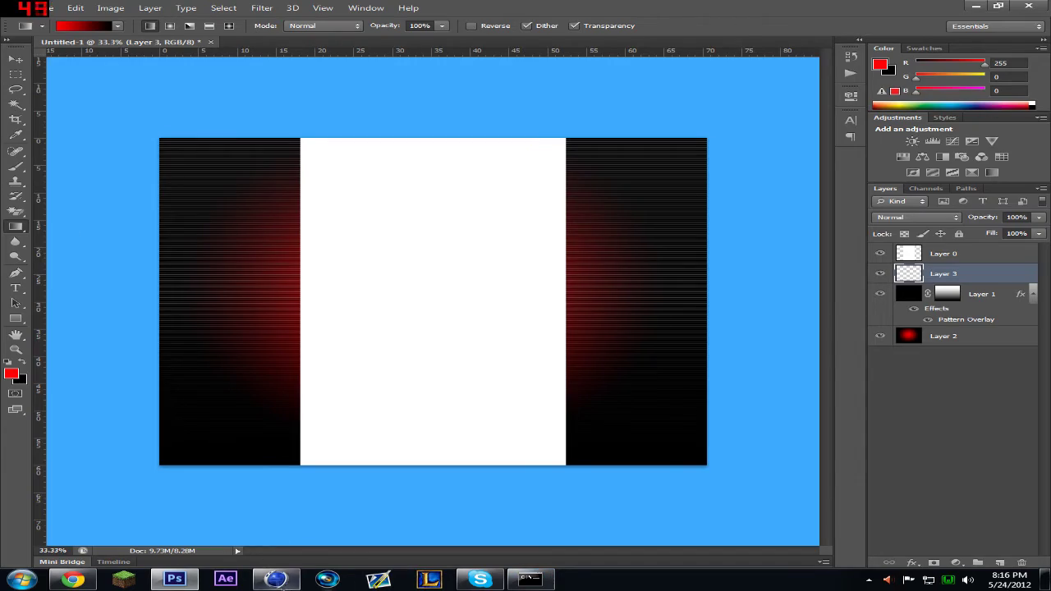
# Step: Open the Lightstudio scene in Cinema 4D from the C4D Lightrooms folder inside GFX, PART 2
pyautogui.hotkey('alt', 'Tab')
pyautogui.press('super+d')
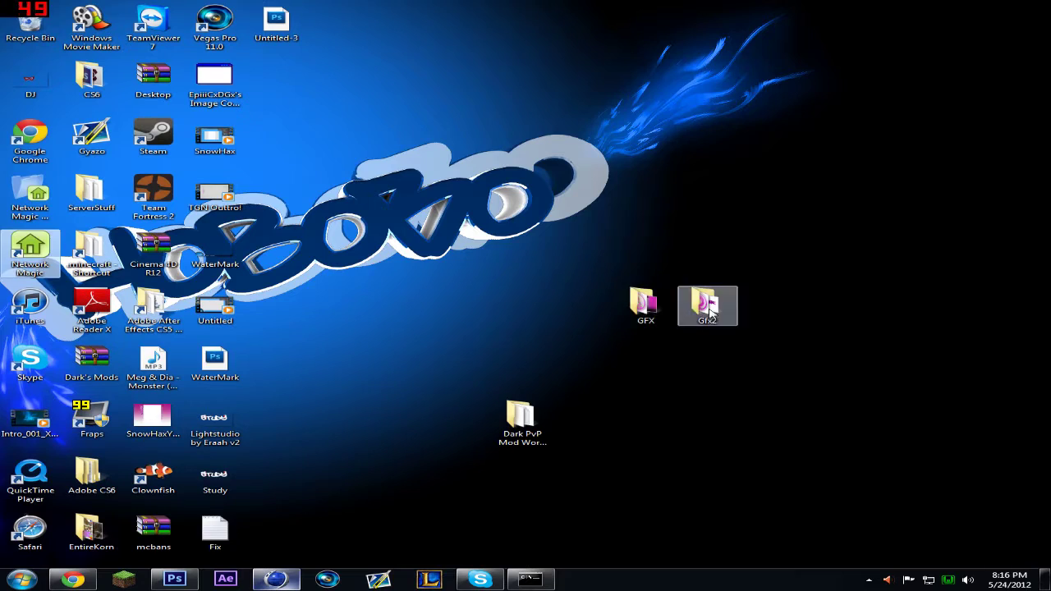
pyautogui.doubleClick(645, 302)
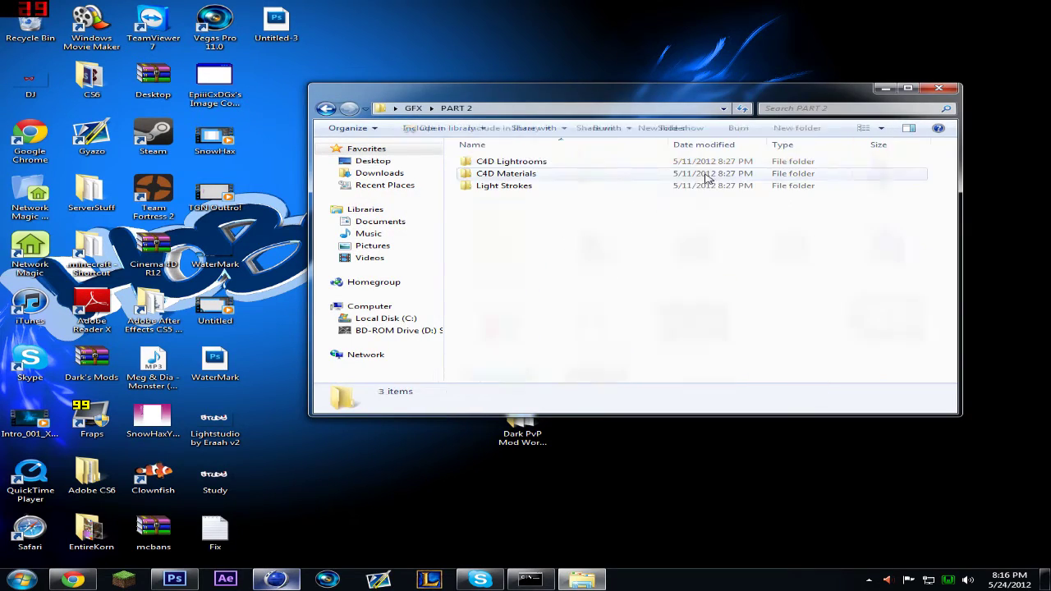
pyautogui.doubleClick(639, 161)
pyautogui.doubleClick(638, 200)
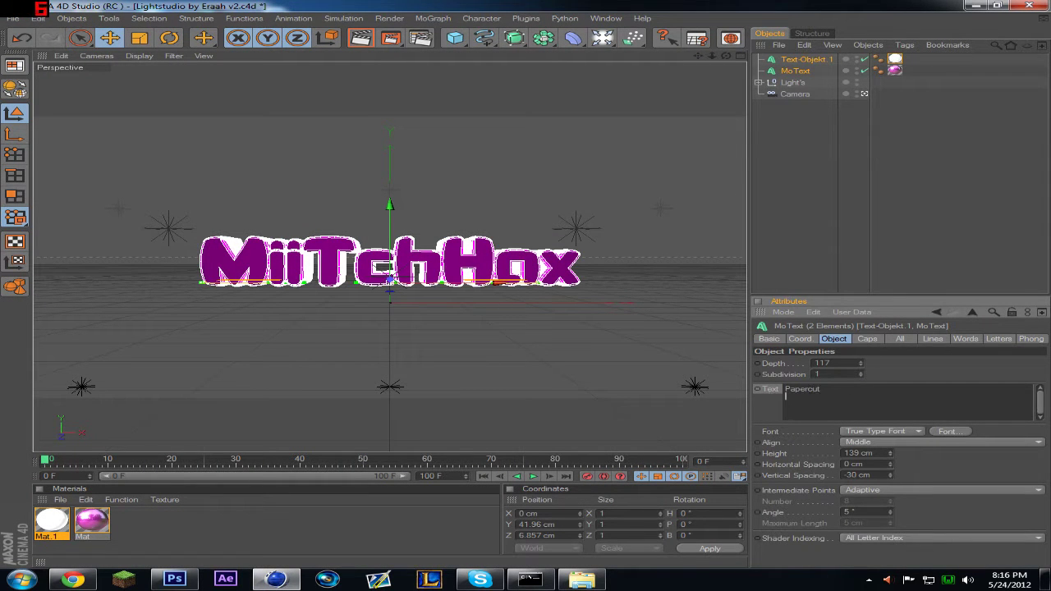
# Step: Change the text of both text objects to Papercut and set their font to EDGE Regular
pyautogui.click(880, 367)
pyautogui.click(937, 427)
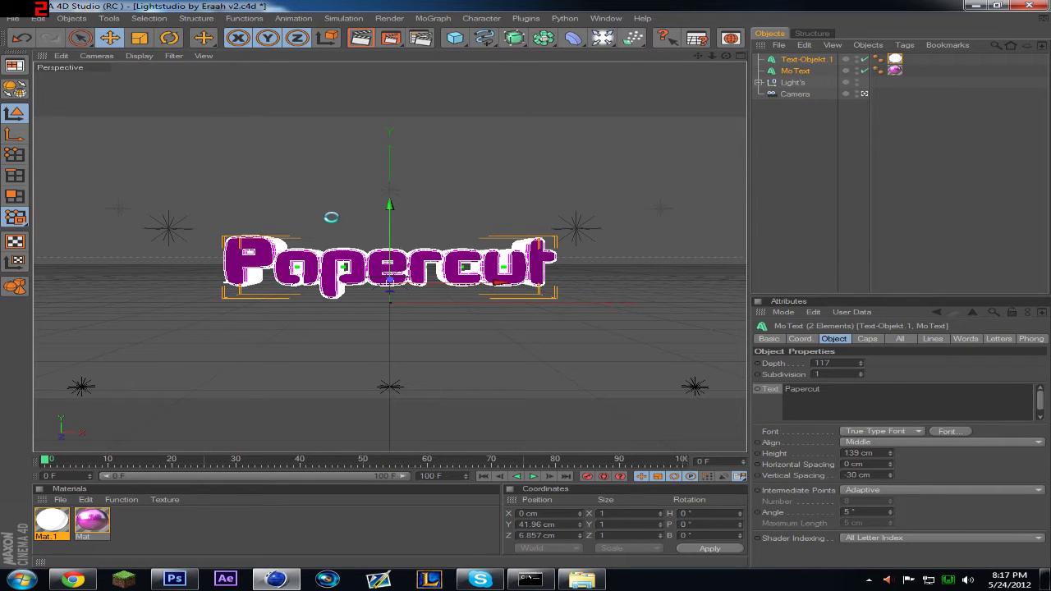
pyautogui.scroll(-10, 94, 156)
pyautogui.click(62, 122)
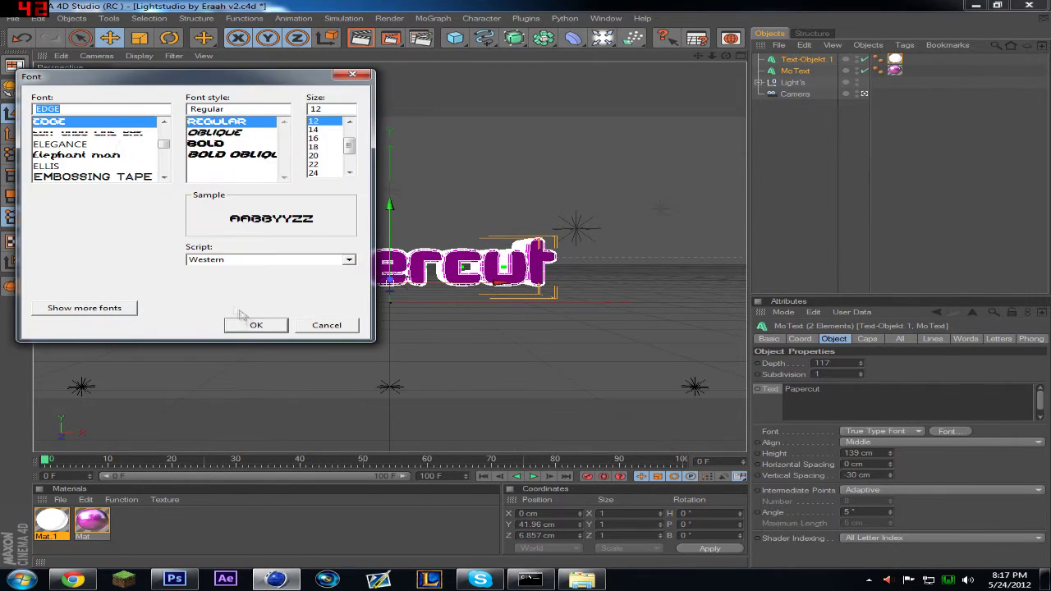
pyautogui.click(256, 325)
# Step: Change the color of the purple material Mat to dark red with RGB 159, 0, 0
pyautogui.doubleClick(92, 519)
pyautogui.click(433, 123)
pyautogui.click(433, 120)
pyautogui.click(397, 77)
pyautogui.moveTo(434, 120)
pyautogui.mouseDown()
pyautogui.moveTo(430, 102)
pyautogui.moveTo(442, 104)
pyautogui.mouseUp()
pyautogui.click(405, 175)
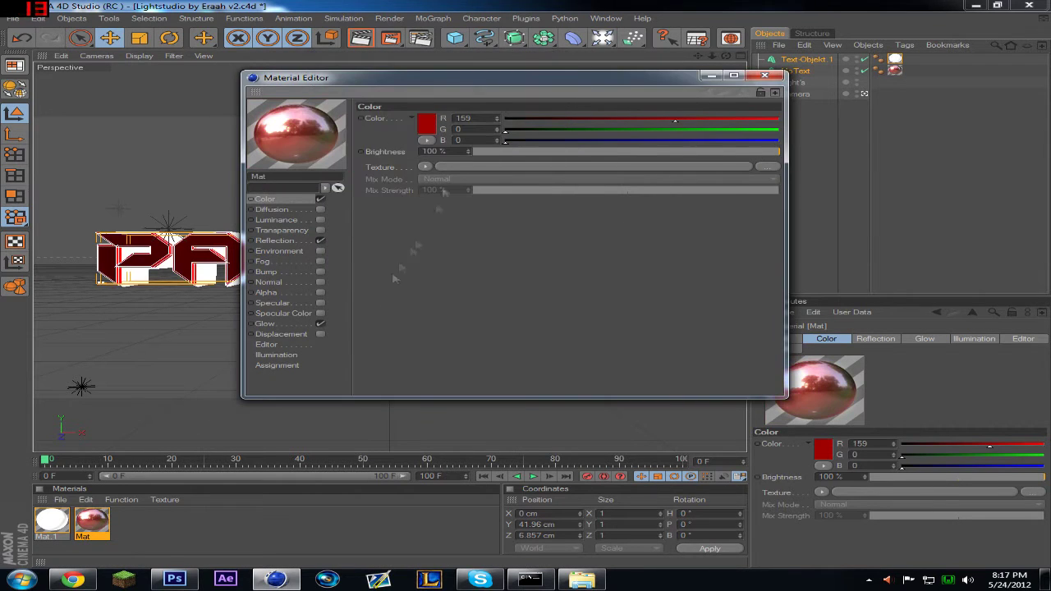
pyautogui.click(766, 76)
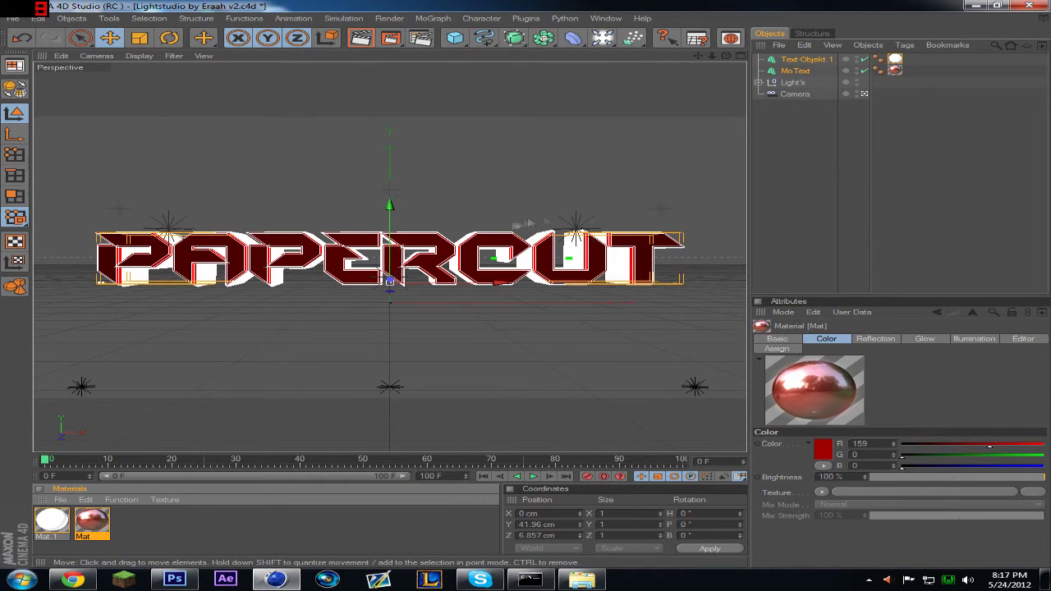
# Step: Shatter both text objects with the Thrausi plugin in Voronoi mode, using 2 pieces
pyautogui.click(525, 18)
pyautogui.moveTo(555, 62)
pyautogui.click(637, 89)
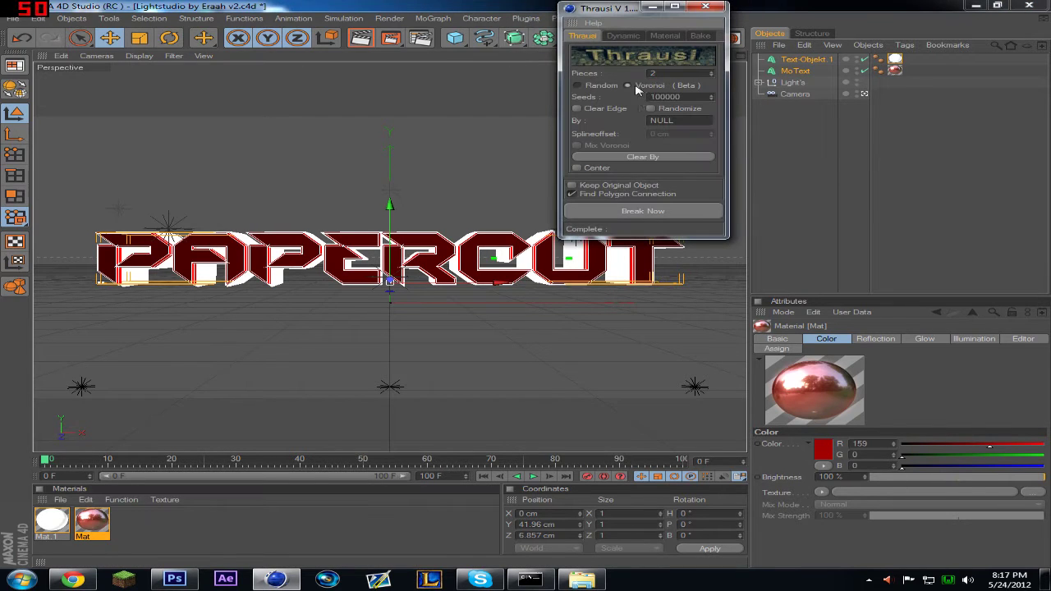
pyautogui.click(633, 211)
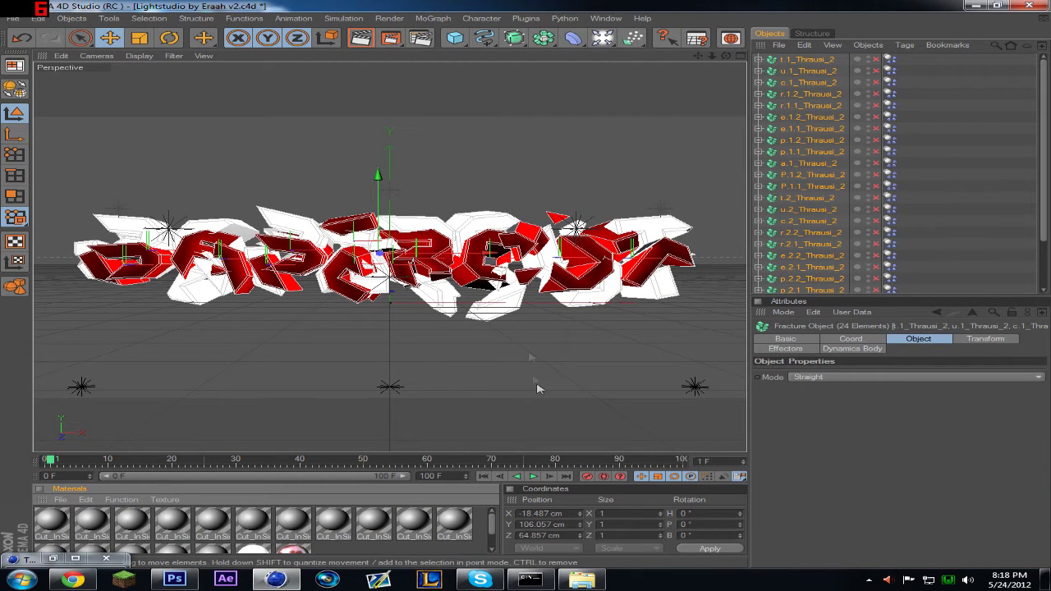
# Step: Render the shattered Papercut text to the Picture Viewer and check on the render's progress
pyautogui.hotkey('shift', 'r')
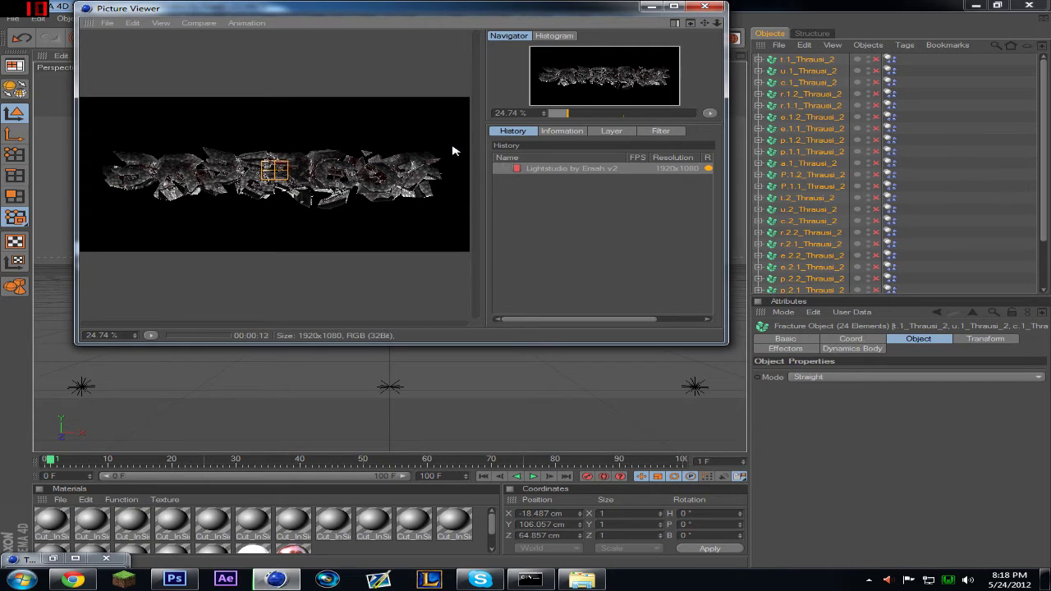
pyautogui.click(174, 579)
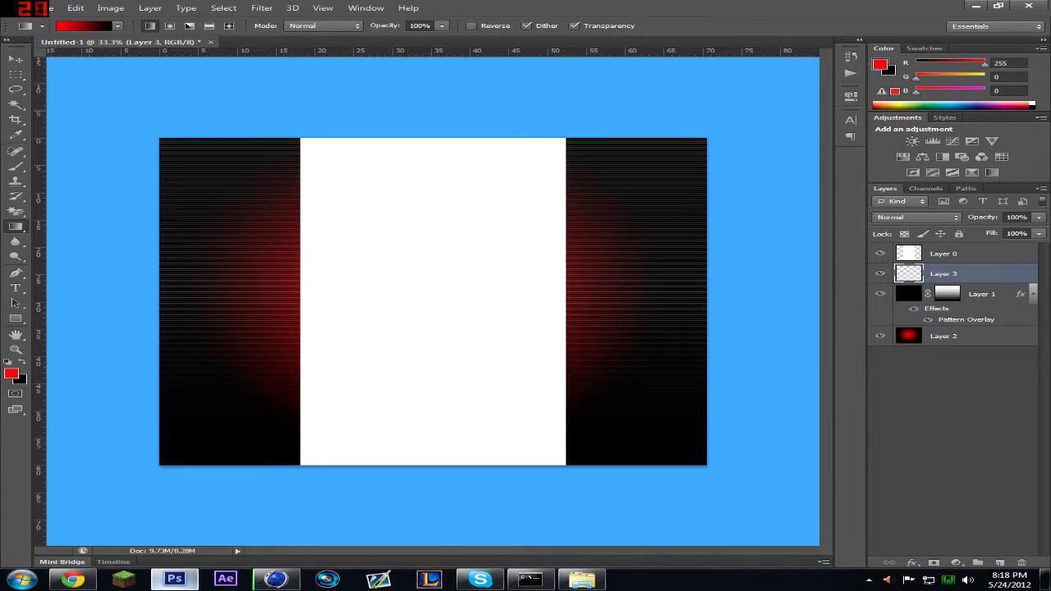
pyautogui.click(584, 579)
pyautogui.click(587, 586)
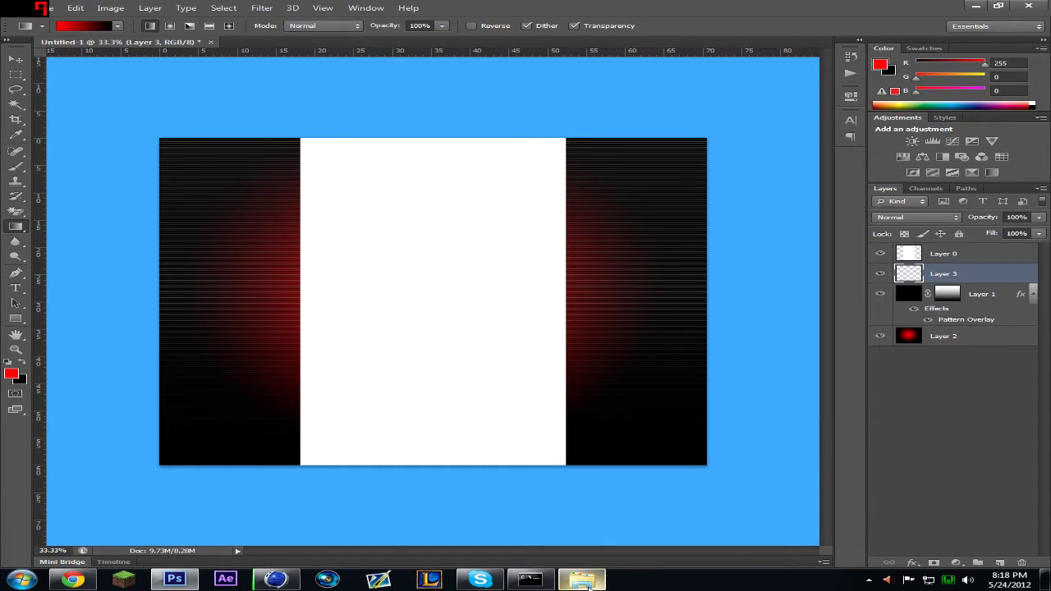
pyautogui.click(271, 581)
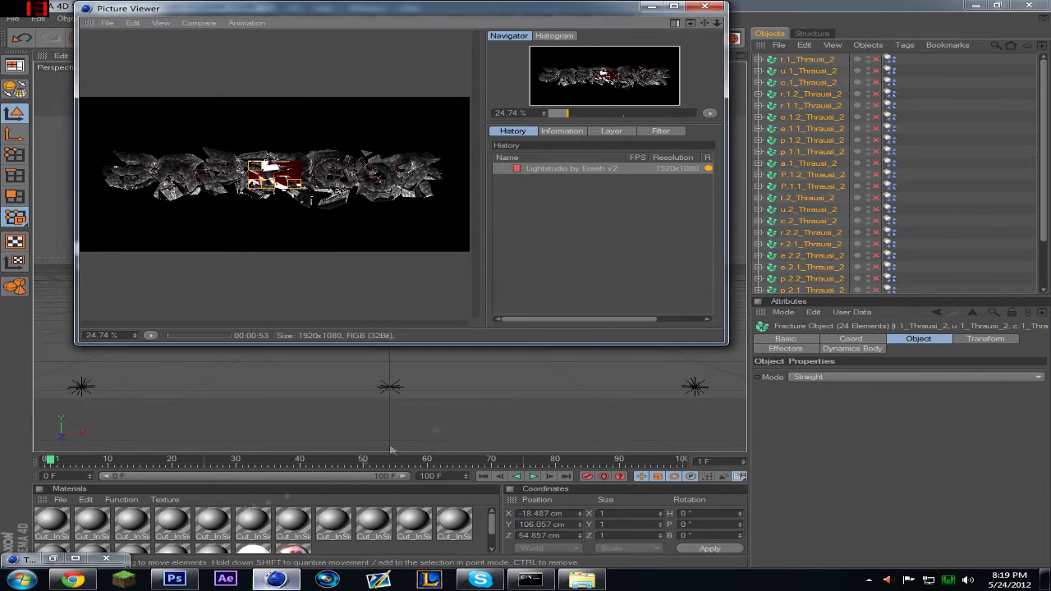
pyautogui.click(87, 582)
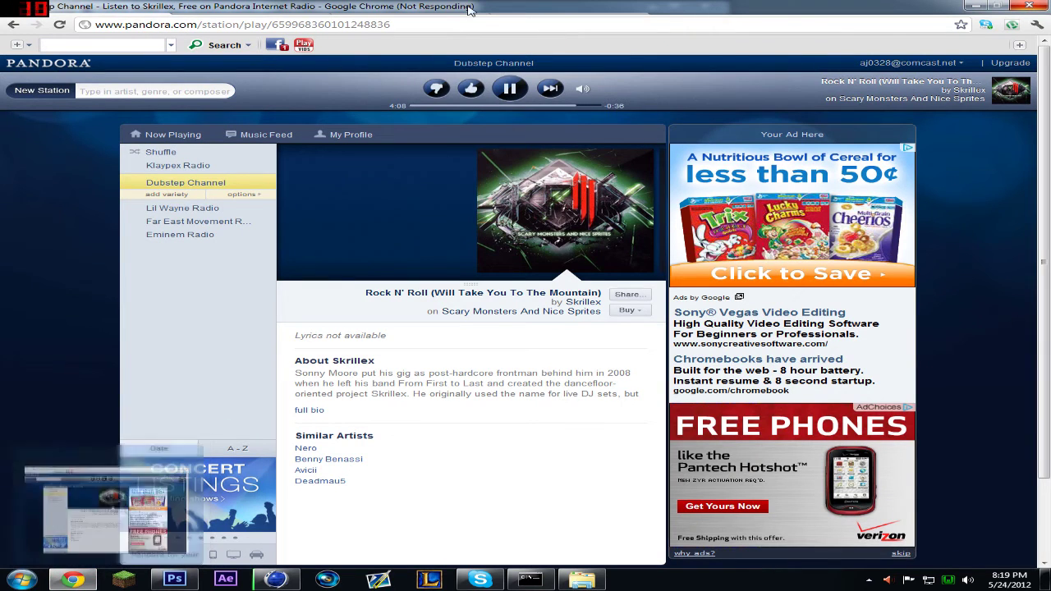
pyautogui.click(276, 580)
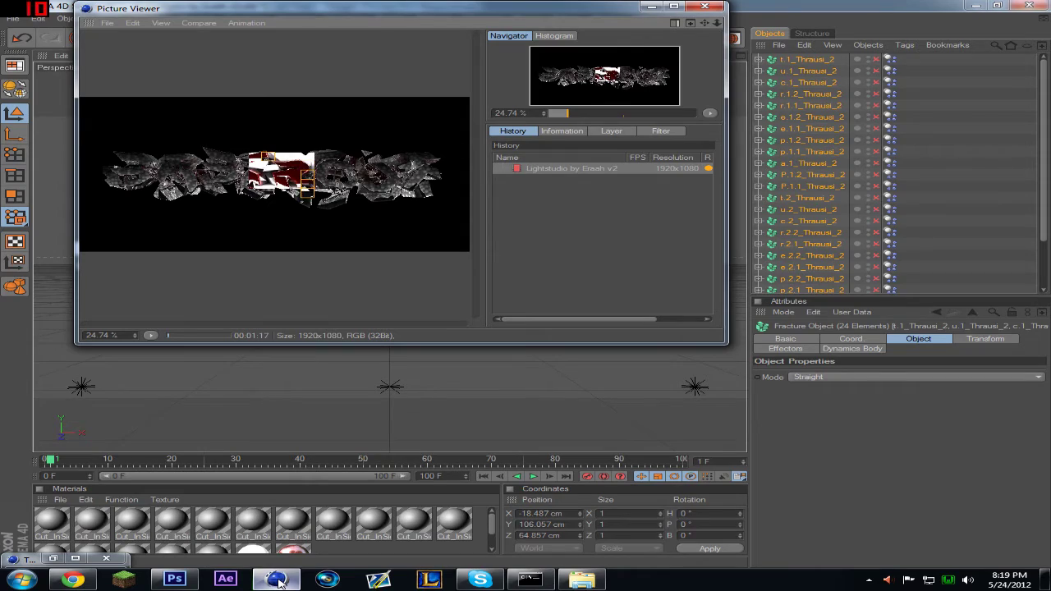
pyautogui.click(480, 581)
pyautogui.moveTo(189, 180); pyautogui.dragTo(239, 178)
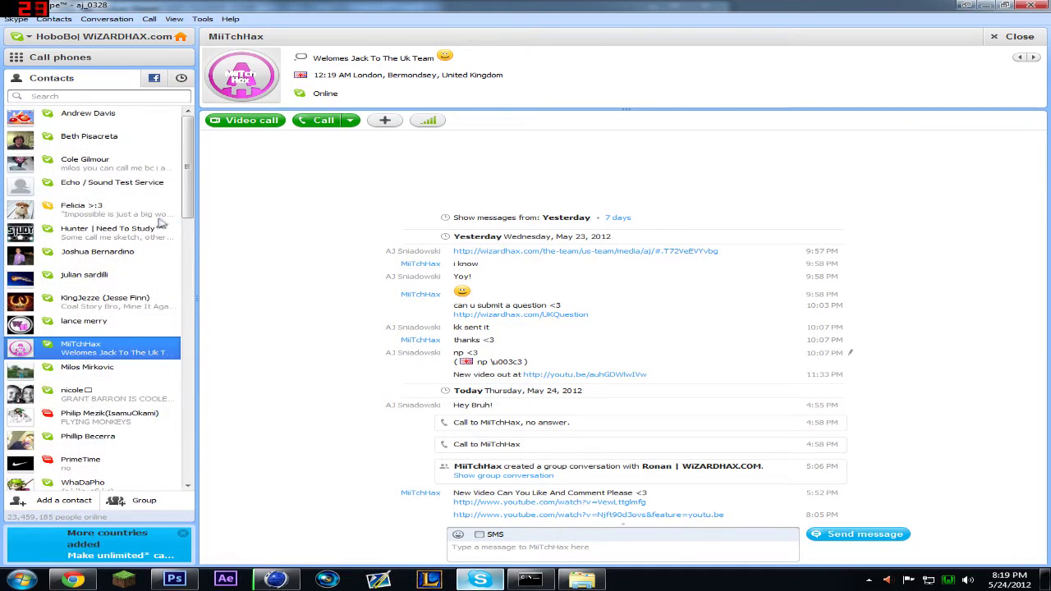
pyautogui.click(159, 223)
pyautogui.click(1044, 581)
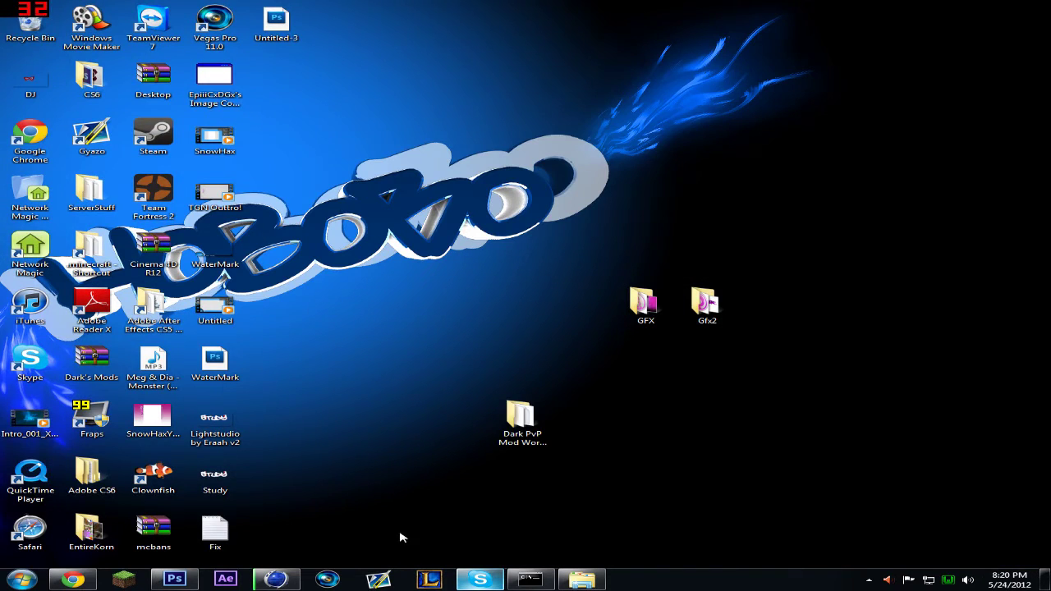
pyautogui.click(297, 579)
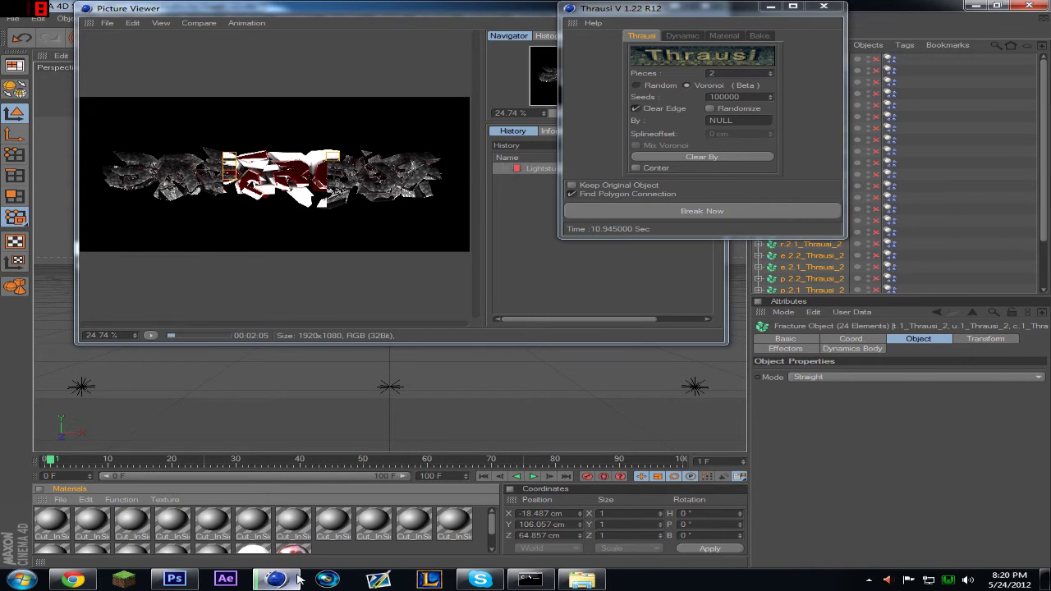
pyautogui.click(298, 579)
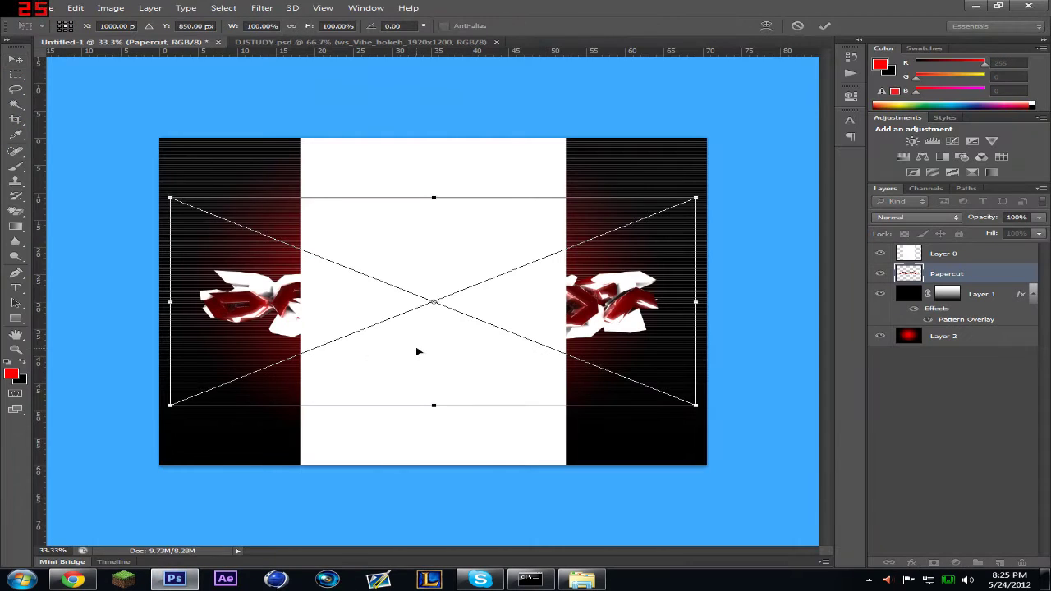
# Step: Rotate the shattered Papercut image by -90°, scale it to 42.5%, and place it on the left dark strip beside the white block
pyautogui.moveTo(706, 410); pyautogui.dragTo(359, 201)
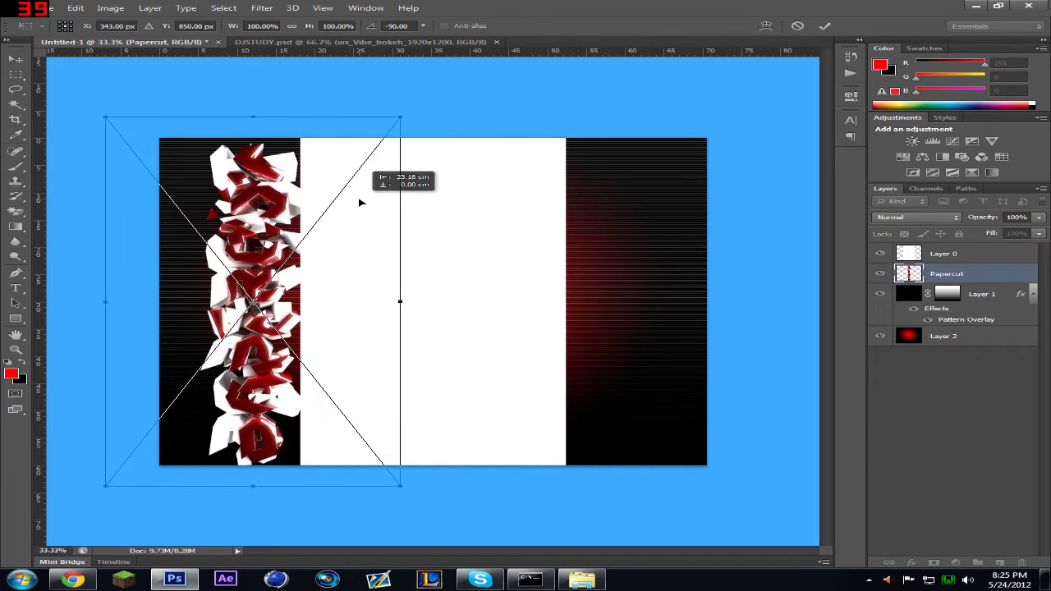
pyautogui.moveTo(104, 486); pyautogui.dragTo(230, 329)
pyautogui.moveTo(321, 297); pyautogui.dragTo(283, 319)
pyautogui.moveTo(178, 350); pyautogui.dragTo(193, 329)
pyautogui.click(575, 329)
pyautogui.moveTo(311, 281); pyautogui.dragTo(307, 288)
pyautogui.moveTo(193, 336); pyautogui.dragTo(219, 303)
pyautogui.moveTo(295, 266); pyautogui.dragTo(287, 282)
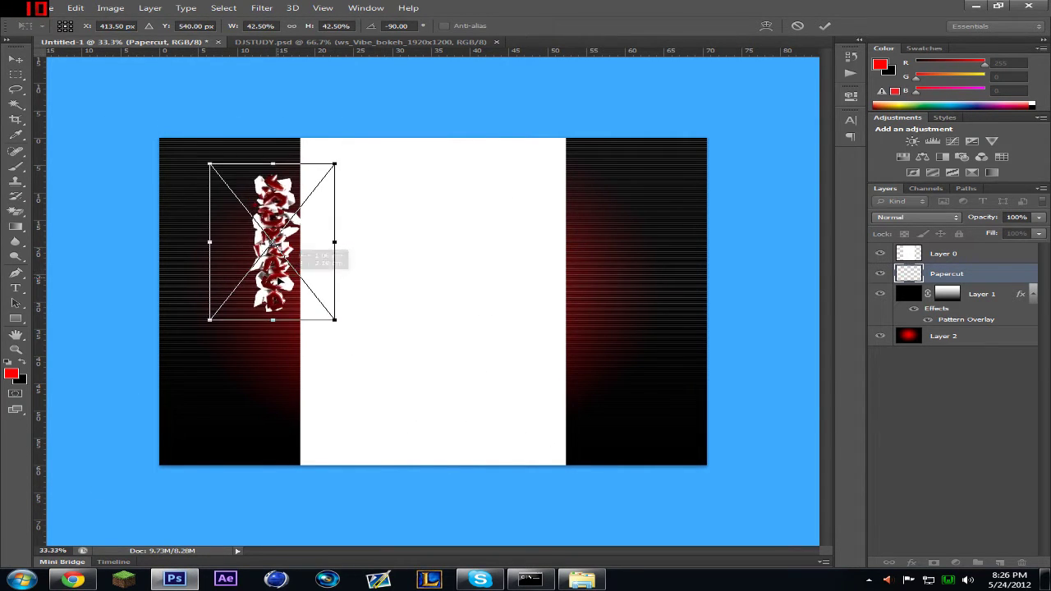
pyautogui.press('Return')
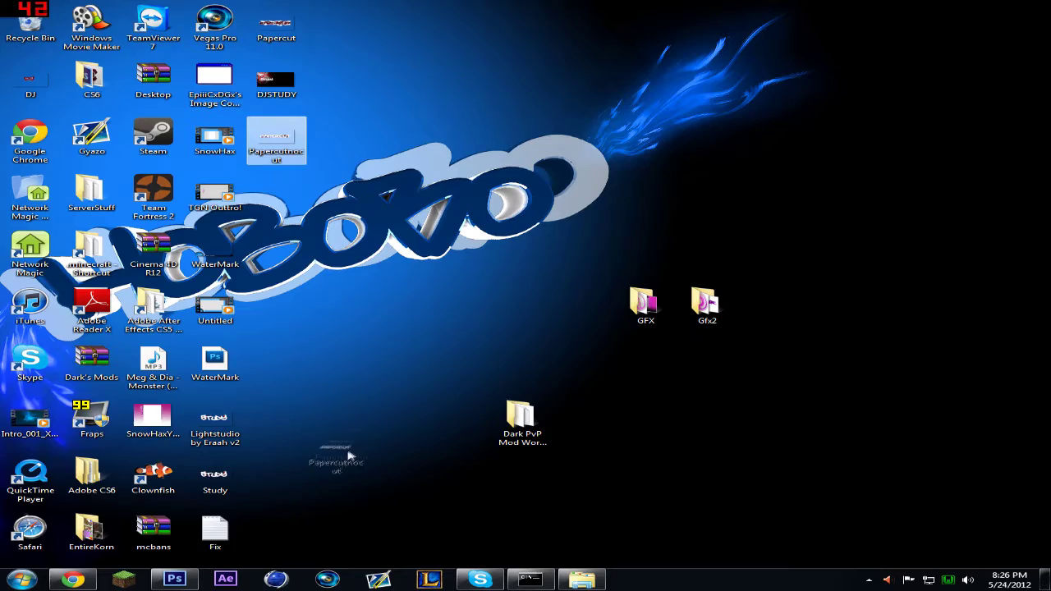
# Step: Place the Papercutnocut image from the desktop, rotate it 90° counterclockwise and scale it down to sit between the shattered title and the white block
pyautogui.moveTo(347, 457); pyautogui.dragTo(242, 357)
pyautogui.rightClick(632, 380)
pyautogui.click(693, 520)
pyautogui.moveTo(514, 347); pyautogui.dragTo(296, 310)
pyautogui.moveTo(197, 350); pyautogui.dragTo(231, 307)
pyautogui.moveTo(309, 276); pyautogui.dragTo(293, 298)
pyautogui.press('Return')
# Step: Add a Stroke layer style to the shattered Papercut layer, trying Outer Glow and Drop Shadow without keeping them
pyautogui.rightClick(925, 295)
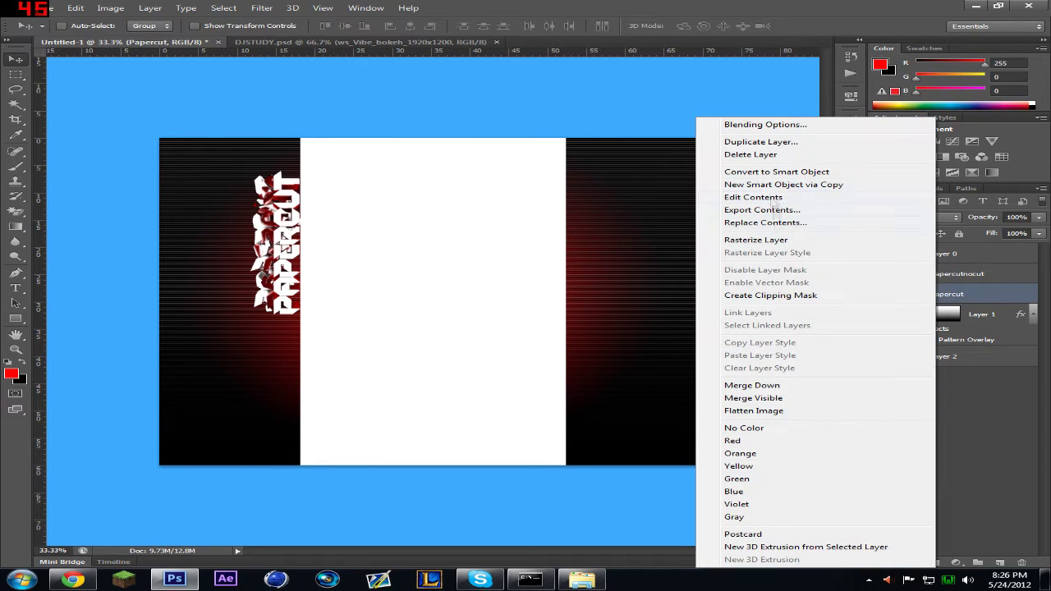
pyautogui.click(776, 126)
pyautogui.click(557, 262)
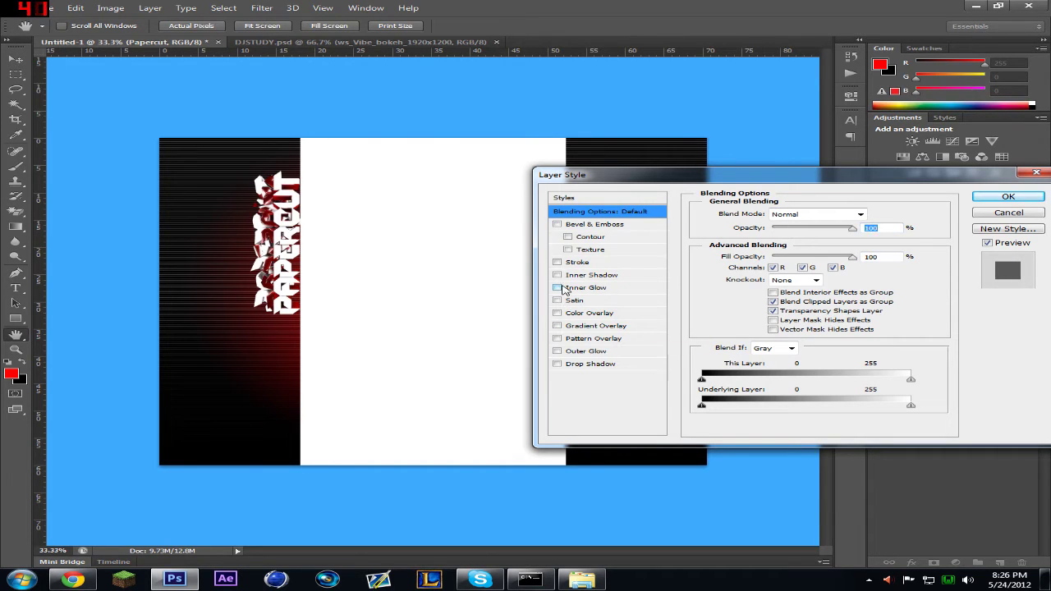
pyautogui.click(556, 351)
pyautogui.click(557, 364)
pyautogui.click(557, 351)
pyautogui.click(557, 262)
pyautogui.click(994, 200)
pyautogui.rightClick(932, 276)
pyautogui.click(805, 125)
pyautogui.click(558, 263)
pyautogui.click(558, 263)
pyautogui.click(1009, 213)
# Step: Set the opacity of the shattered Papercut layer to 40%
pyautogui.rightClick(946, 293)
pyautogui.click(949, 293)
pyautogui.click(982, 218)
pyautogui.write('40')
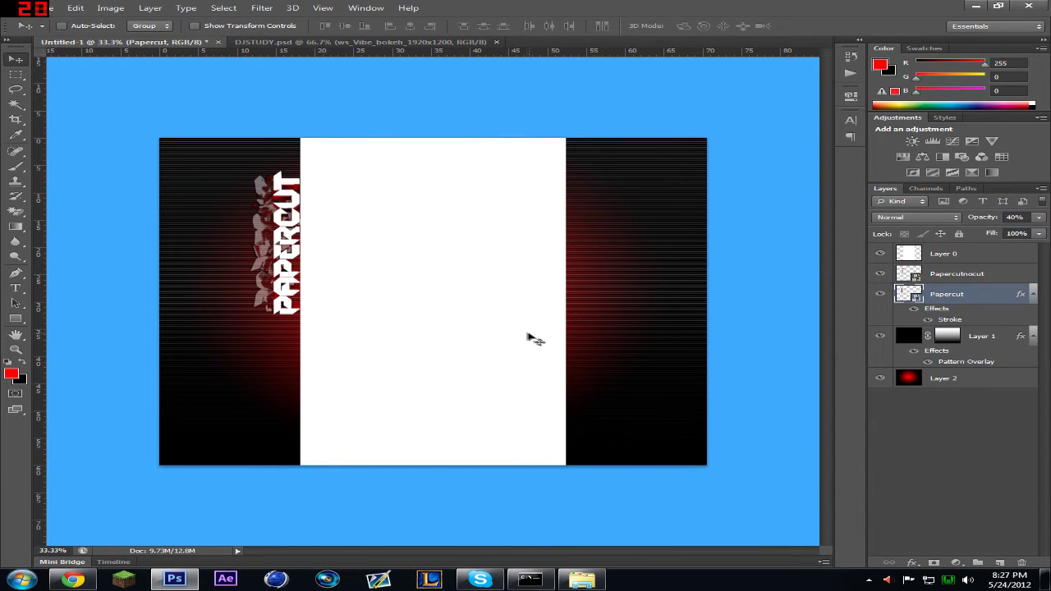
# Step: Add the text Minecraft at 40 pt on the dark strip right of the white block
pyautogui.click(15, 287)
pyautogui.click(585, 305)
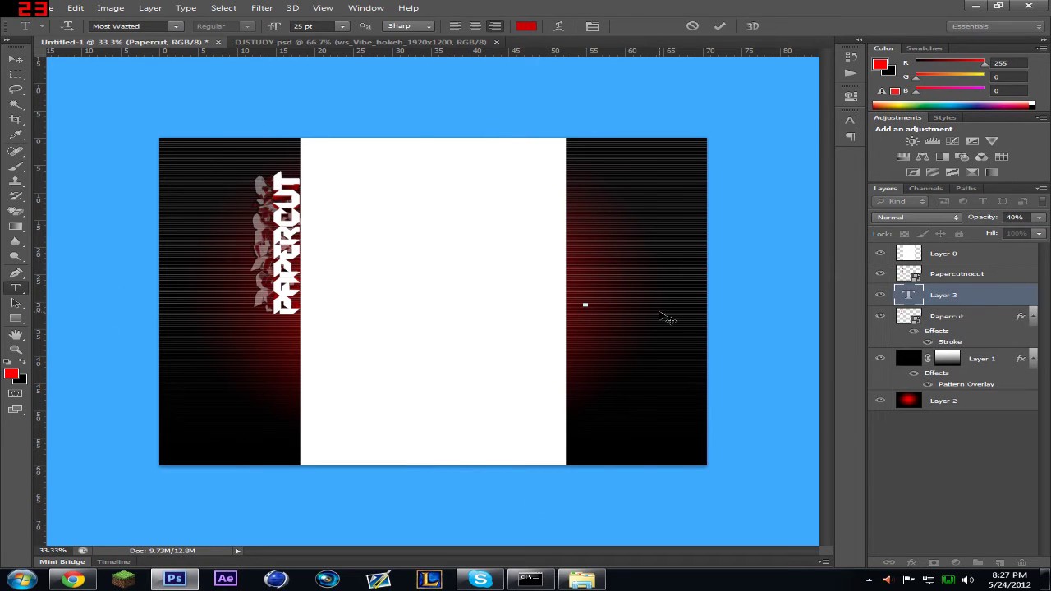
pyautogui.write('40')
pyautogui.press('Return')
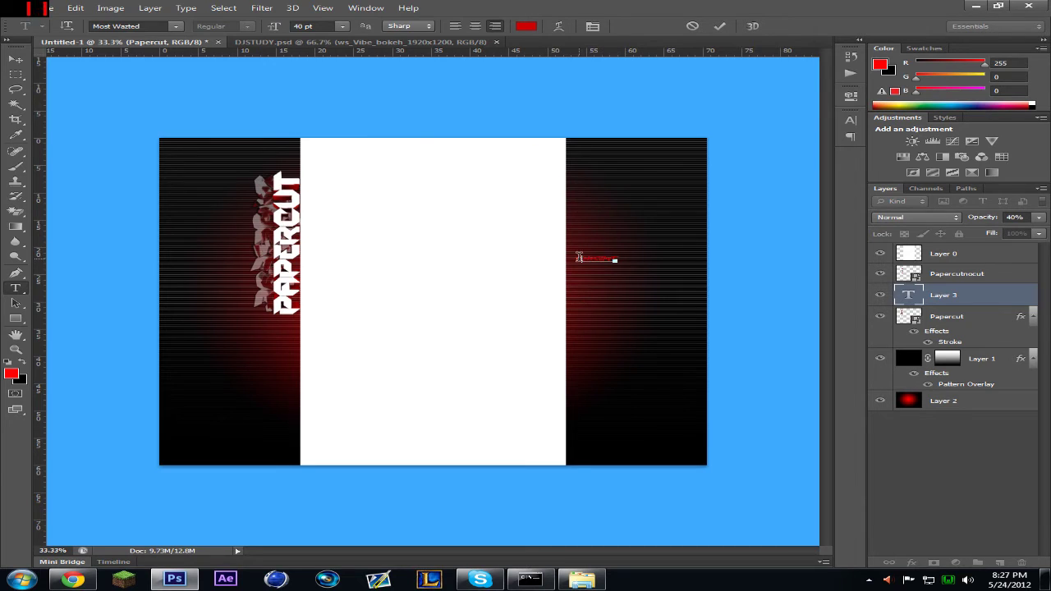
# Step: Set the Minecraft text's font to EDGE and its size to 36 pt
pyautogui.click(175, 25)
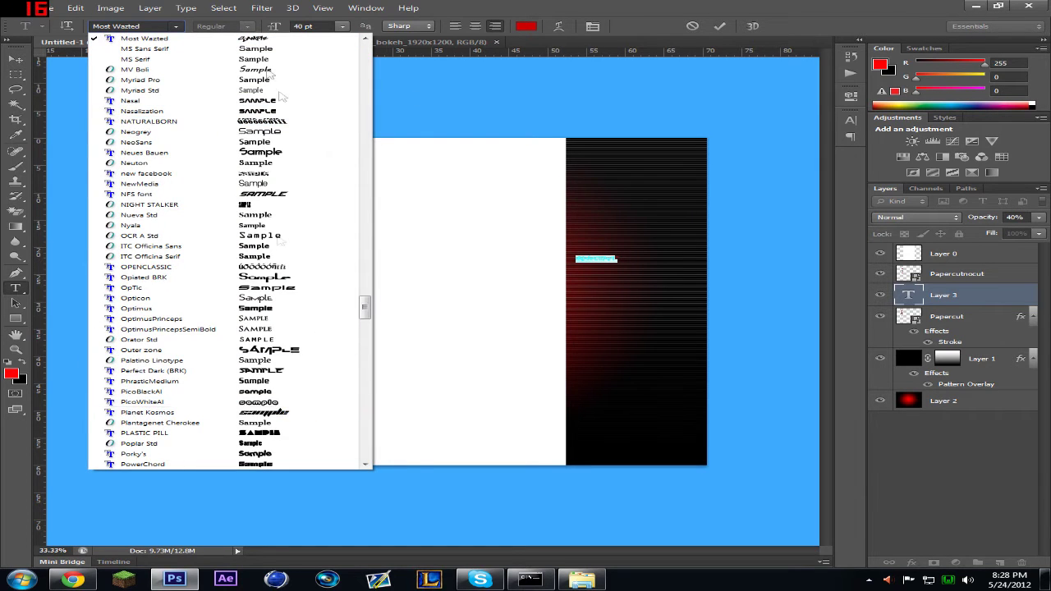
pyautogui.click(166, 22)
pyautogui.write('EDGE')
pyautogui.press('Tab')
pyautogui.click(342, 25)
pyautogui.click(329, 210)
pyautogui.click(342, 25)
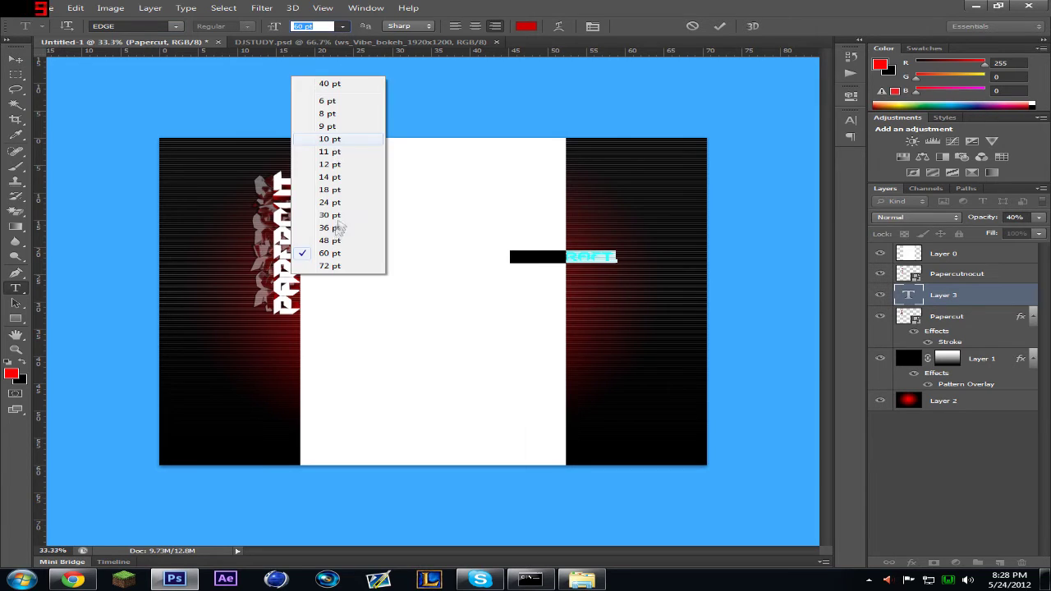
pyautogui.click(330, 227)
# Step: Stand the Minecraft text vertically on the right dark strip, near its upper end and against the white block's edge
pyautogui.moveTo(642, 262); pyautogui.dragTo(599, 225)
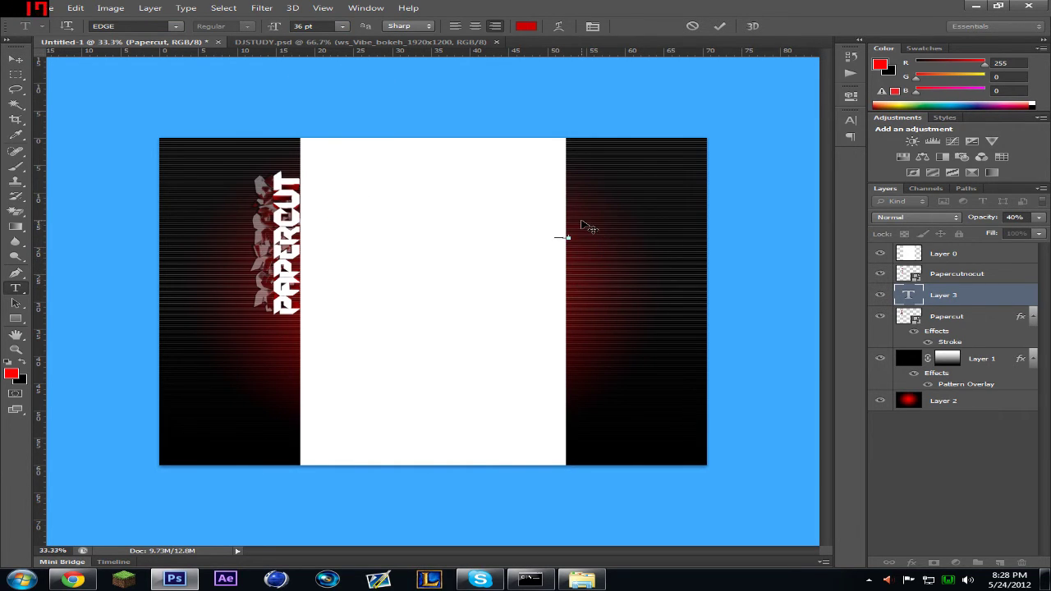
pyautogui.click(16, 59)
pyautogui.moveTo(570, 219); pyautogui.dragTo(577, 208)
# Step: Add a Gradient Overlay to the Minecraft text layer and open its gradient for editing
pyautogui.rightClick(961, 296)
pyautogui.click(777, 117)
pyautogui.moveTo(611, 175); pyautogui.dragTo(786, 175)
pyautogui.click(731, 327)
pyautogui.click(768, 327)
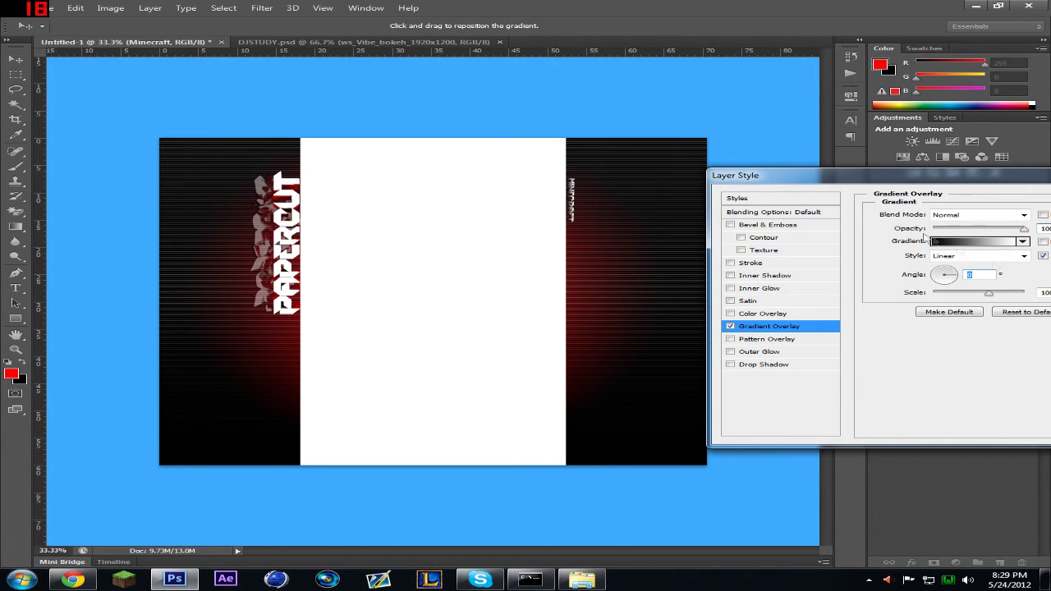
pyautogui.click(960, 247)
# Step: Set the gradient's starting colour stop to white
pyautogui.doubleClick(437, 474)
pyautogui.moveTo(627, 172); pyautogui.dragTo(689, 288)
pyautogui.moveTo(566, 327); pyautogui.dragTo(483, 292)
pyautogui.click(952, 309)
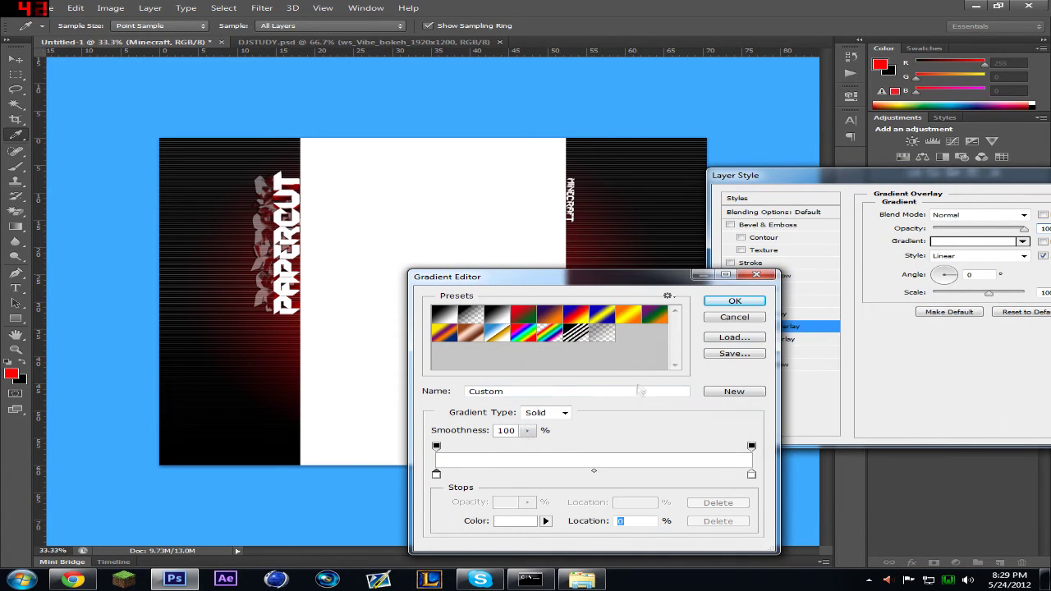
# Step: Set the gradient's starting stop to dark red, RGB 171, 0, 0, and apply the Minecraft layer style with a Stroke included
pyautogui.doubleClick(437, 475)
pyautogui.moveTo(731, 326); pyautogui.dragTo(751, 364)
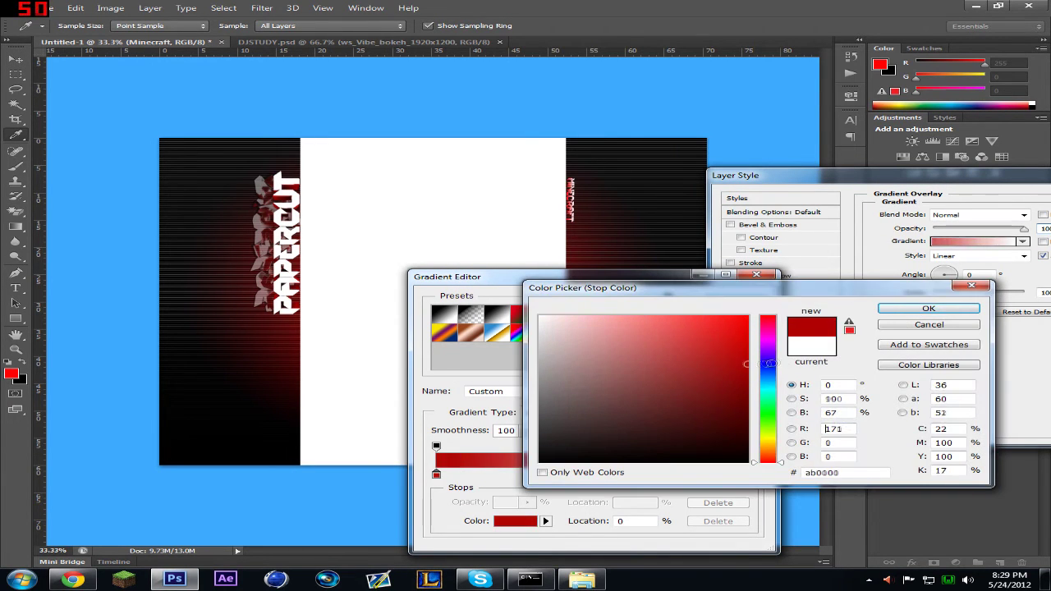
pyautogui.click(928, 308)
pyautogui.click(752, 303)
pyautogui.click(733, 302)
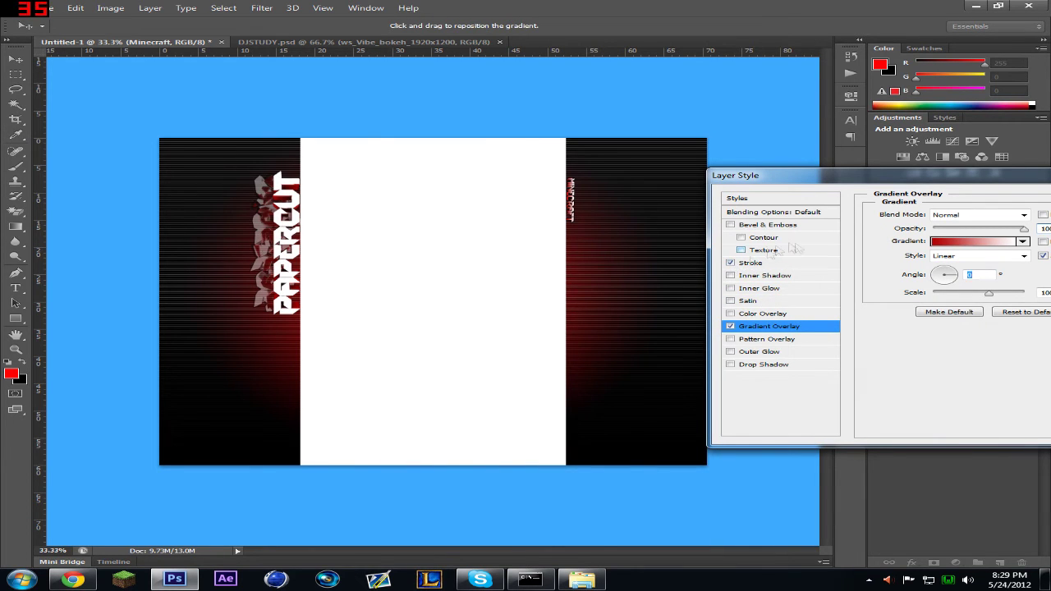
pyautogui.moveTo(968, 174); pyautogui.dragTo(768, 191)
pyautogui.click(984, 214)
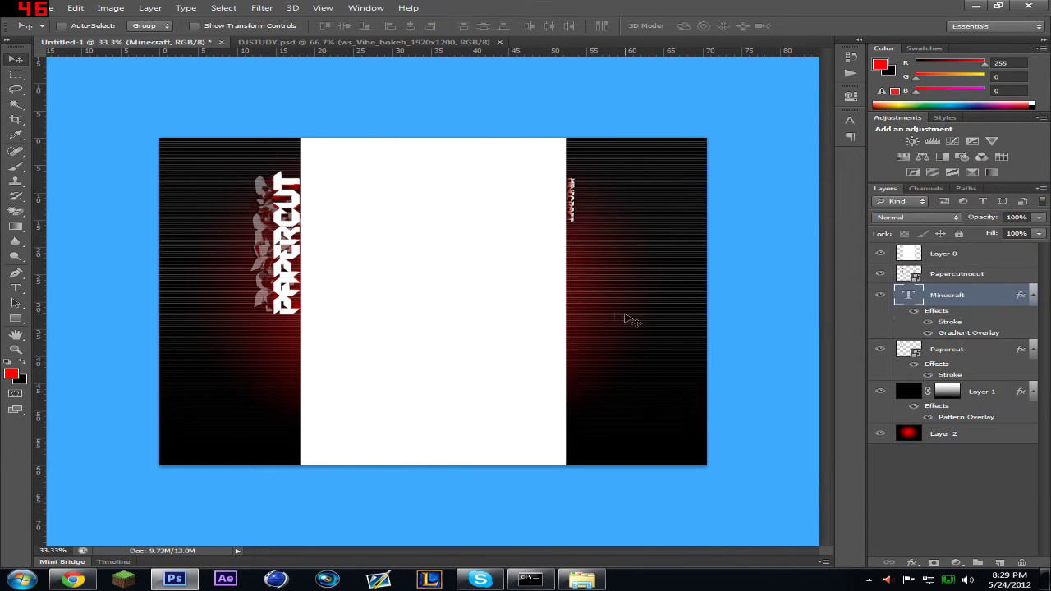
# Step: Add the text Tutorials in EDGE at 36 pt on the right dark strip, below the Minecraft text
pyautogui.click(15, 291)
pyautogui.click(585, 261)
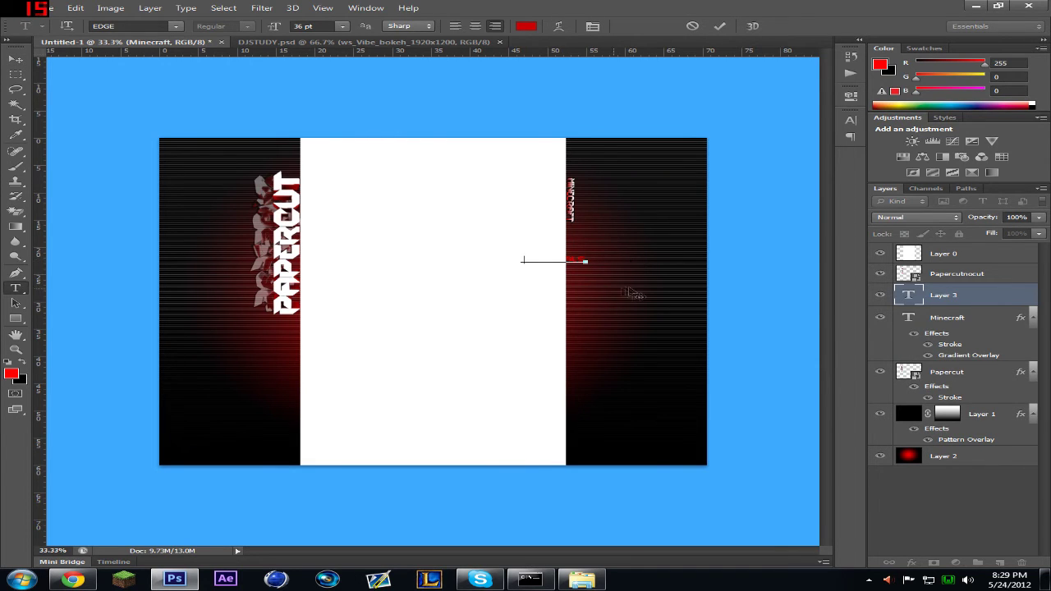
pyautogui.rightClick(661, 290)
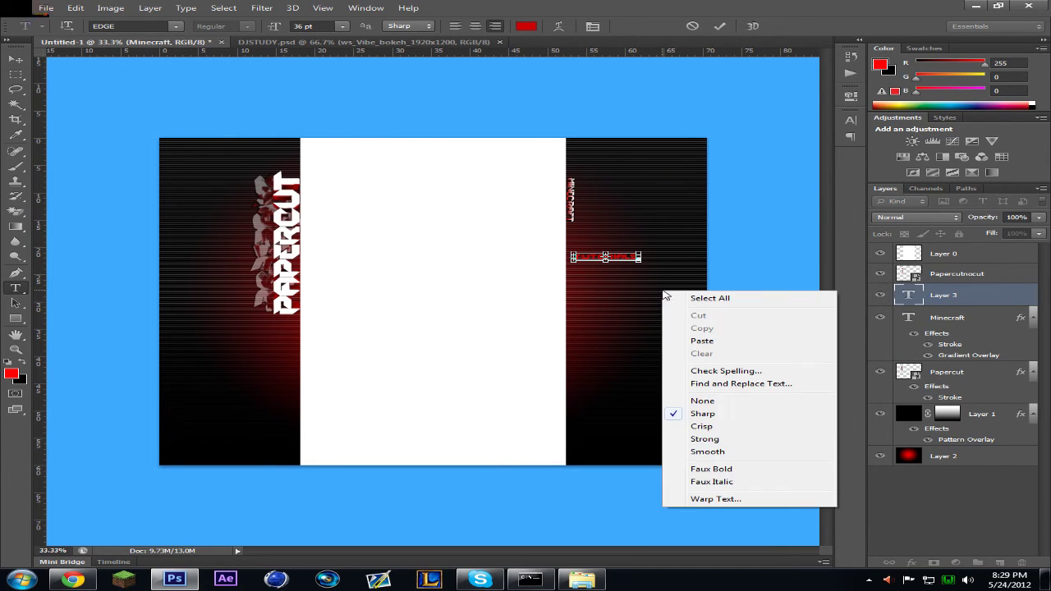
pyautogui.click(600, 353)
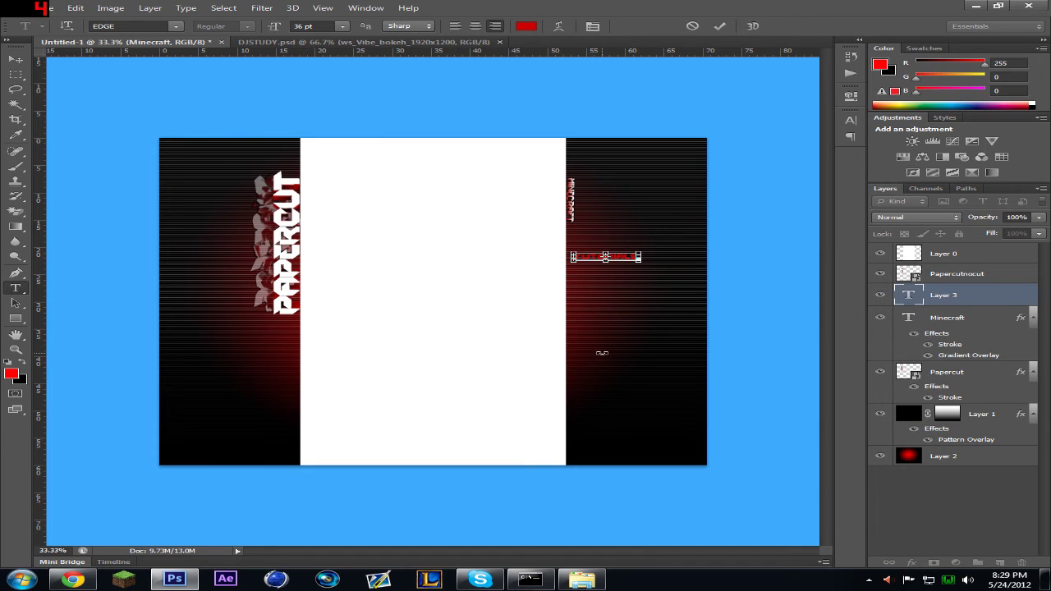
pyautogui.click(961, 296)
# Step: Rotate the Tutorials text 90° clockwise and align it directly below the Minecraft text along the white block's edge
pyautogui.hotkey('ctrl', 't')
pyautogui.rightClick(660, 314)
pyautogui.click(765, 471)
pyautogui.rightClick(664, 368)
pyautogui.click(760, 500)
pyautogui.moveTo(606, 268); pyautogui.dragTo(572, 269)
pyautogui.press('Return')
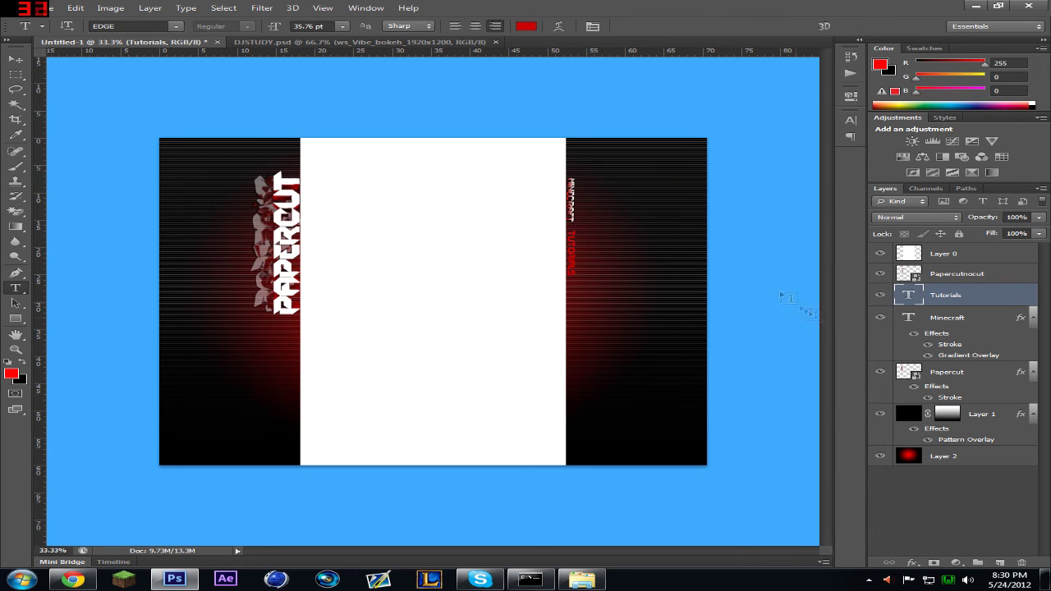
# Step: Copy the Minecraft layer's style and paste it onto the Tutorials layer
pyautogui.rightClick(950, 302)
pyautogui.click(958, 374)
pyautogui.click(958, 374)
pyautogui.click(933, 317)
pyautogui.rightClick(933, 317)
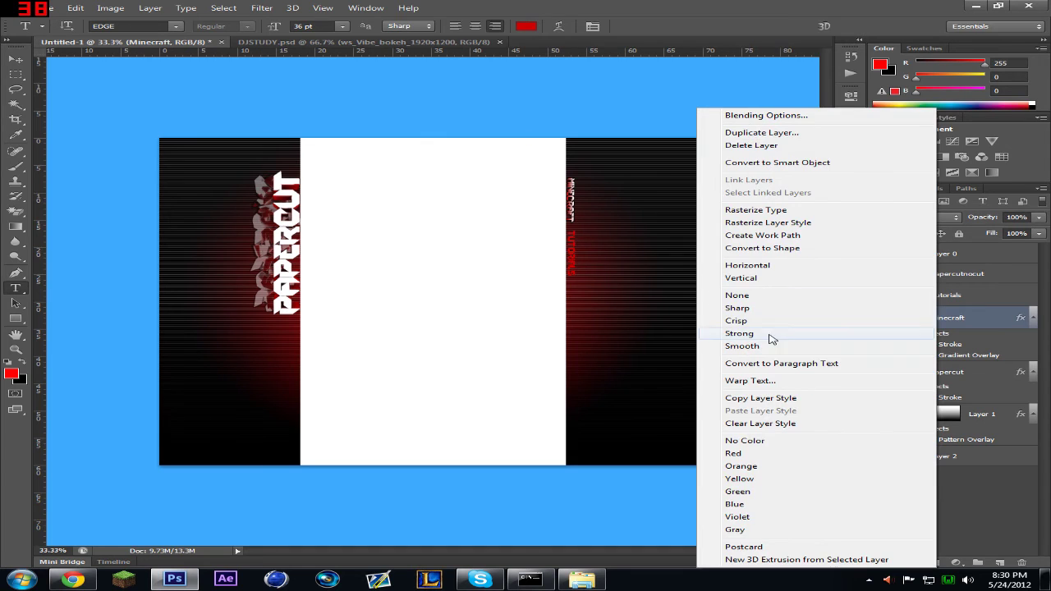
pyautogui.click(761, 398)
pyautogui.click(936, 294)
pyautogui.rightClick(936, 295)
pyautogui.click(760, 410)
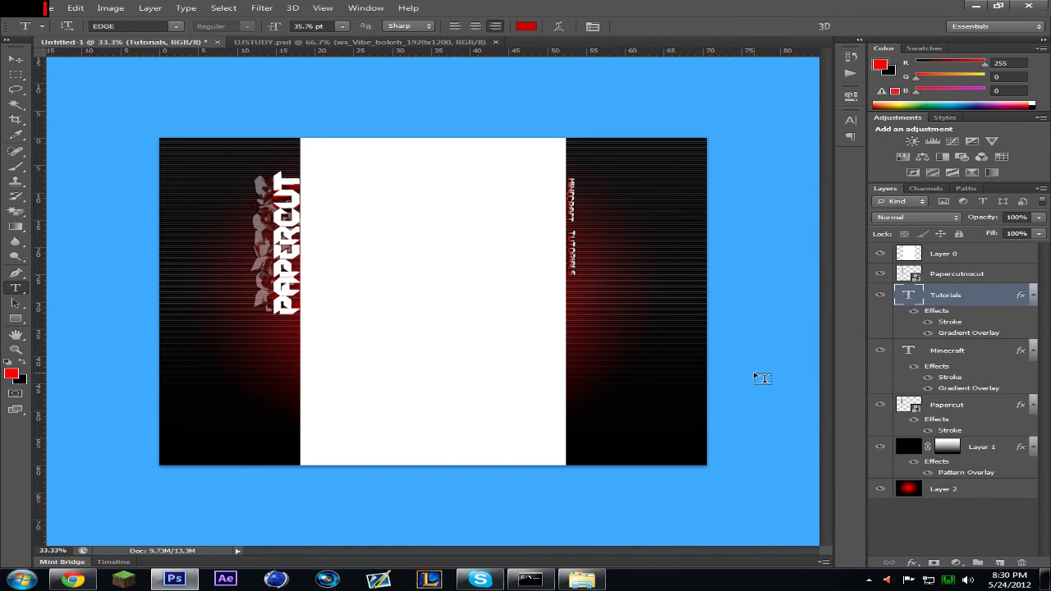
# Step: Add the text Editing on the right dark strip and rotate it 90° clockwise
pyautogui.click(597, 319)
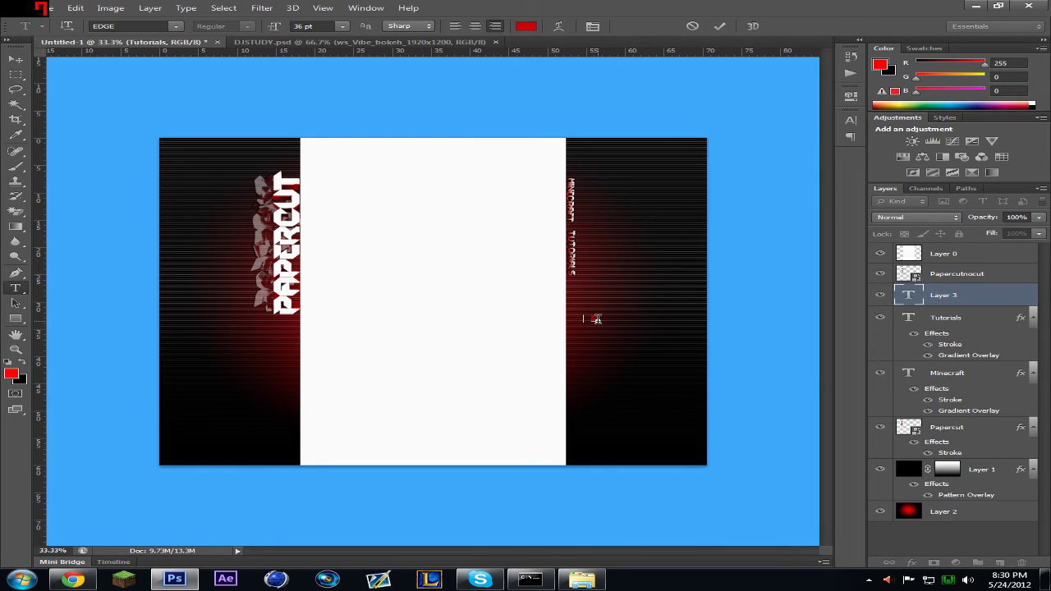
pyautogui.click(931, 296)
pyautogui.hotkey('ctrl', 't')
pyautogui.rightClick(631, 343)
pyautogui.click(706, 499)
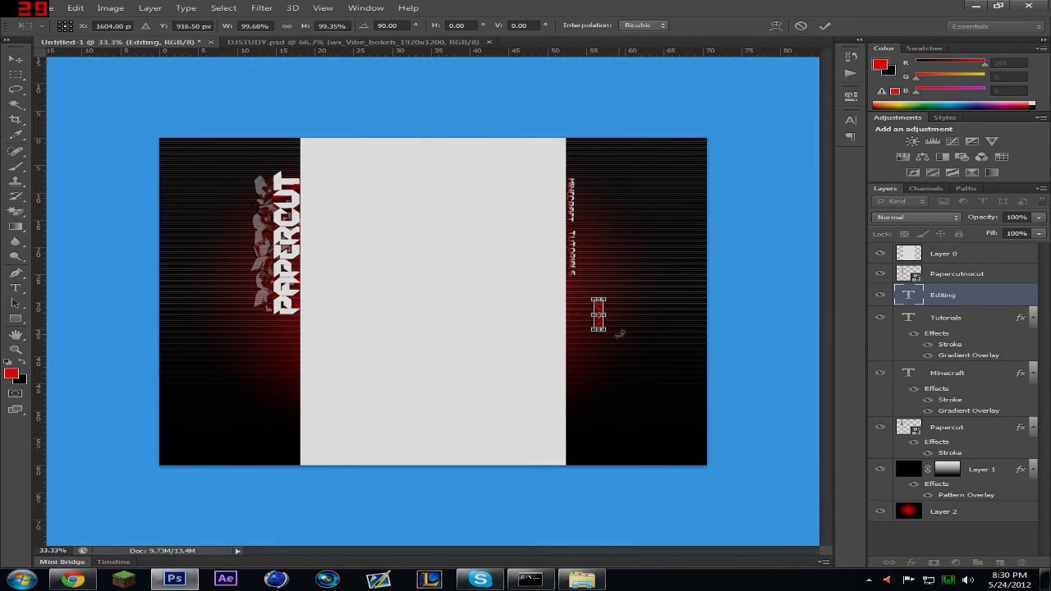
# Step: Align the Editing text below the Tutorials text and paste the copied Minecraft layer style onto it
pyautogui.moveTo(600, 325); pyautogui.dragTo(571, 310)
pyautogui.press('Return')
pyautogui.rightClick(936, 297)
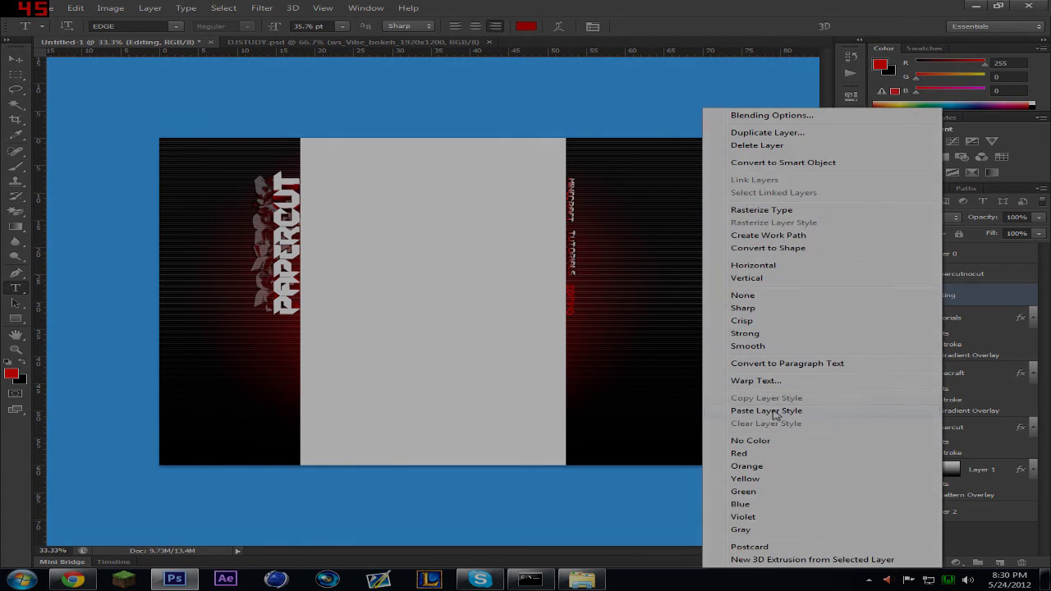
pyautogui.click(778, 414)
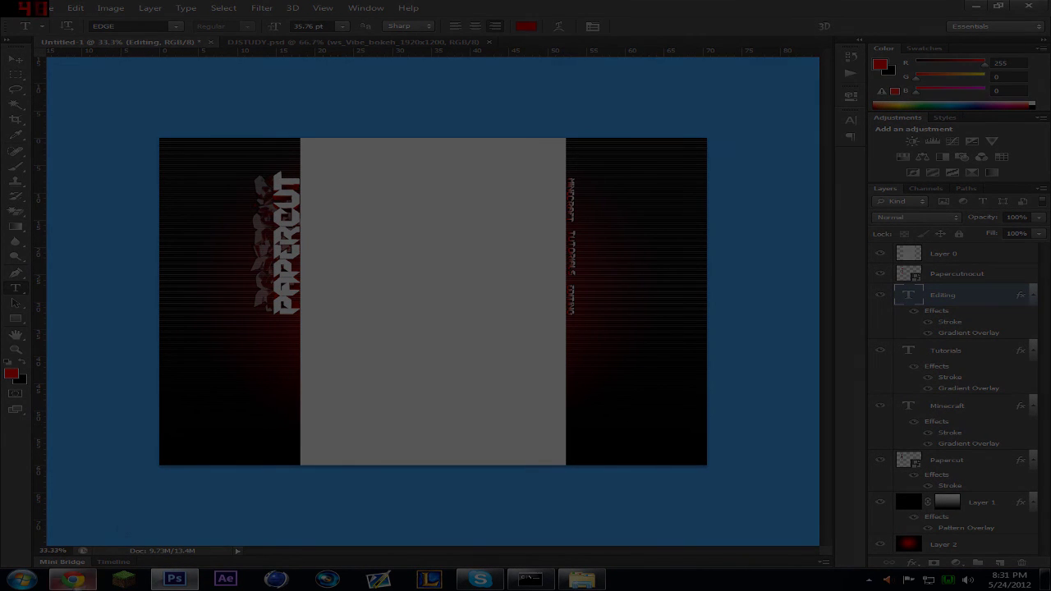
# Step: Switch to Chrome, look over the existing background on the Papercut YouTube channel page, and close the extra video tab
pyautogui.click(73, 580)
pyautogui.click(402, 7)
pyautogui.scroll(-4, 500, 159)
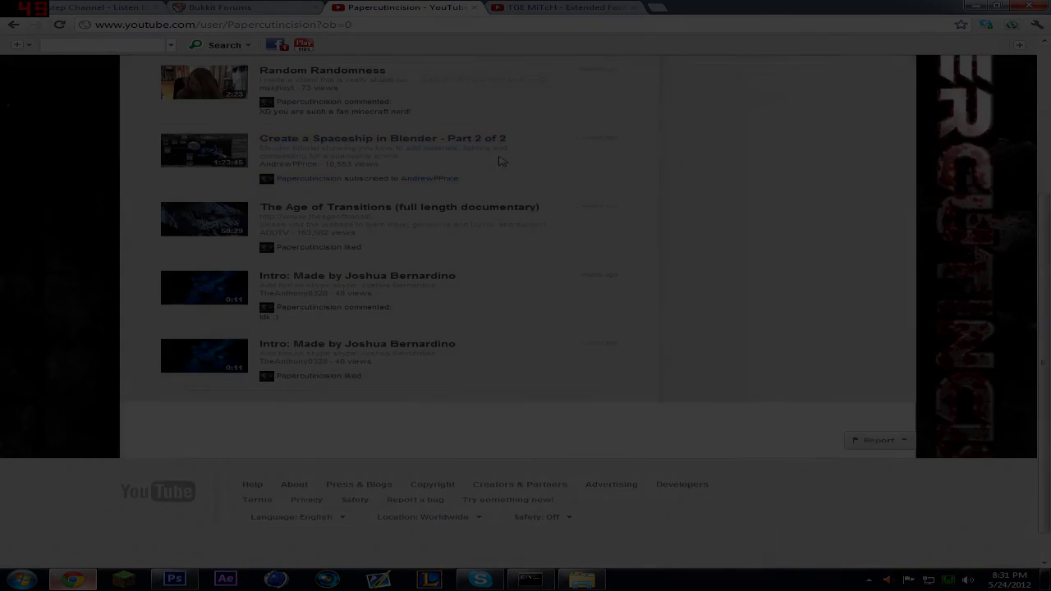
pyautogui.scroll(4, 500, 159)
pyautogui.scroll(-4, 500, 159)
pyautogui.scroll(4, 500, 160)
pyautogui.click(527, 7)
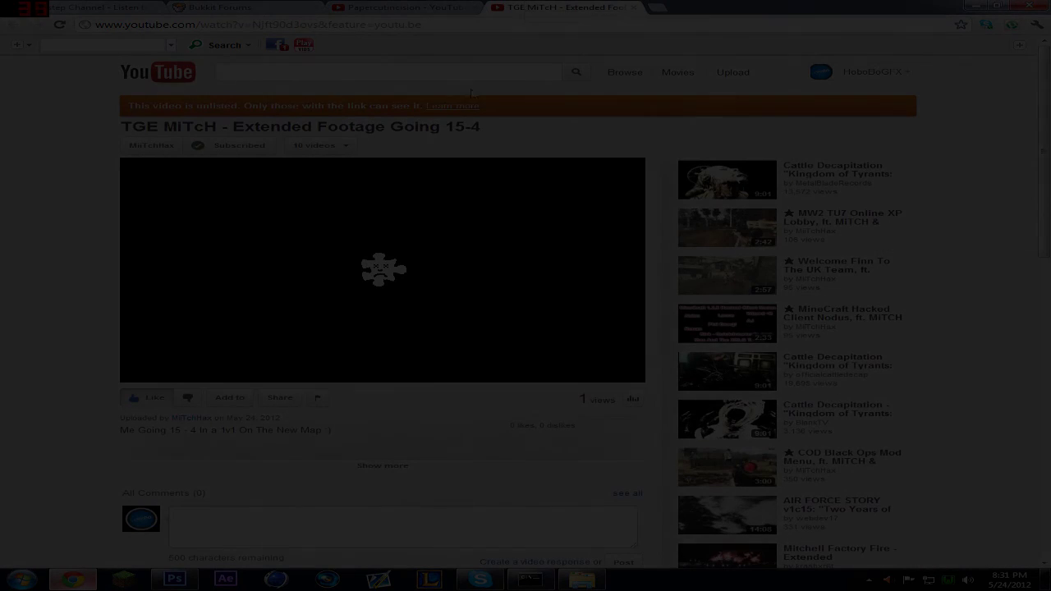
pyautogui.hotkey('ctrl', 'w')
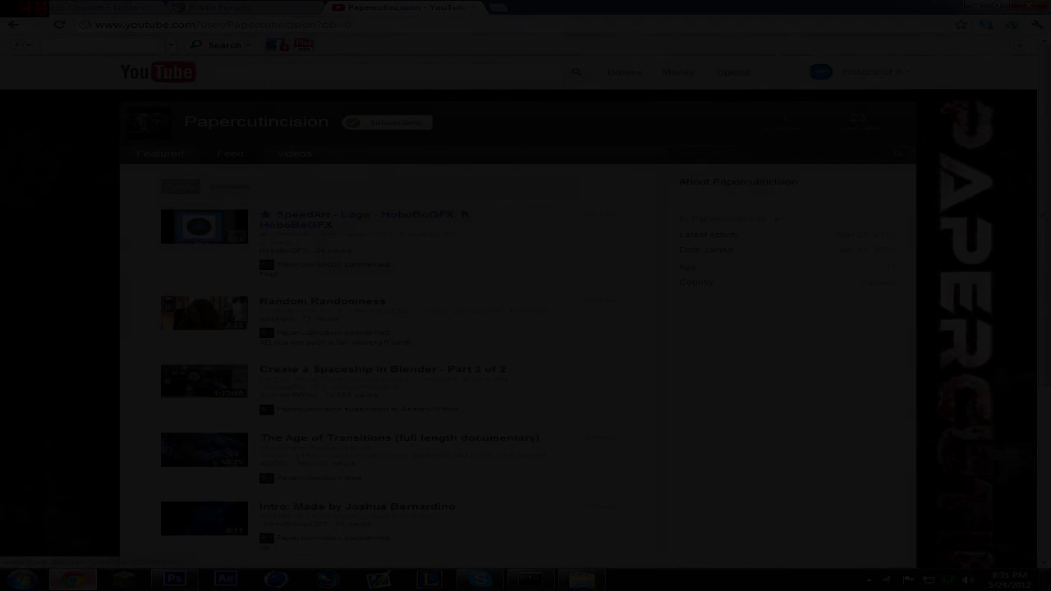